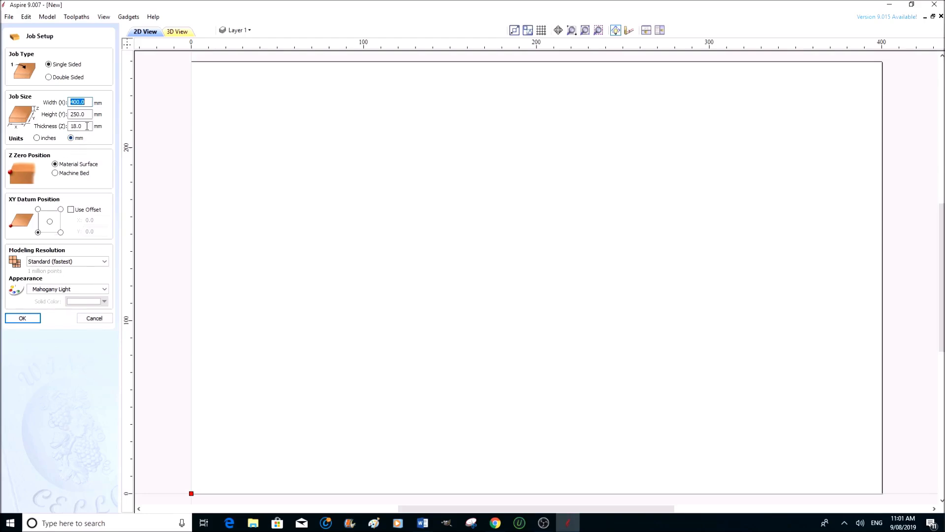
- Set the job size to 340 mm wide, 190 mm high and 42 mm thick
left_click(82, 102)
left_click_drag(82, 102, 67, 103)
type("340")
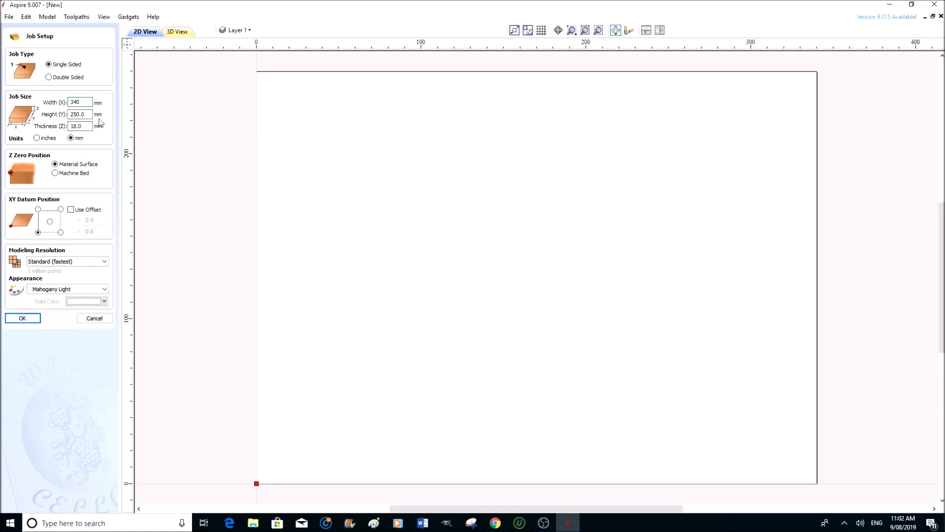
left_click(84, 114)
type("190")
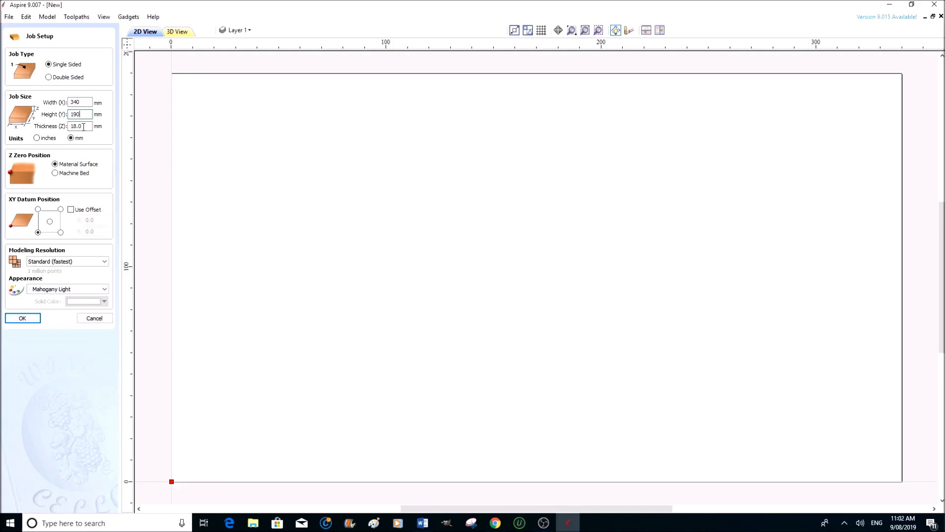
left_click_drag(84, 126, 68, 128)
type("42")
- Place the XY datum at the material's centre, choose the Oak Dark appearance and accept the job setup
left_click(49, 222)
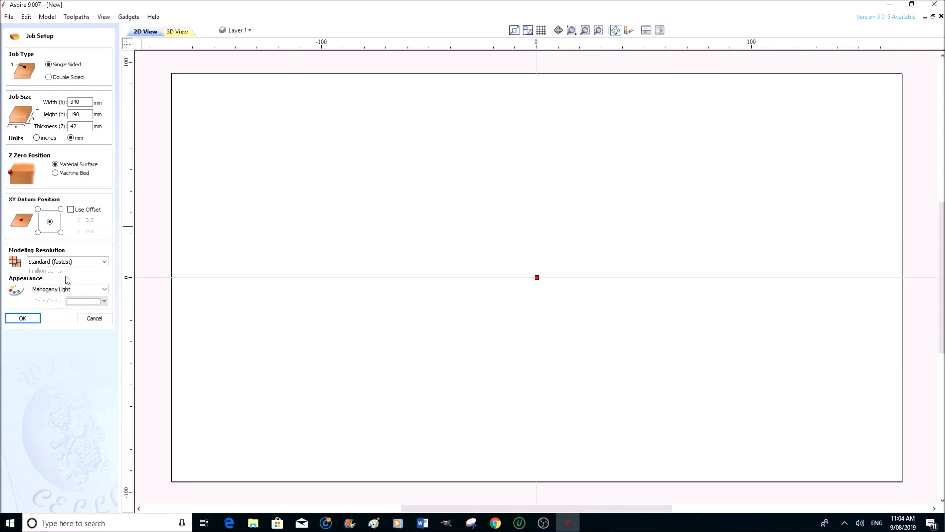
left_click(105, 290)
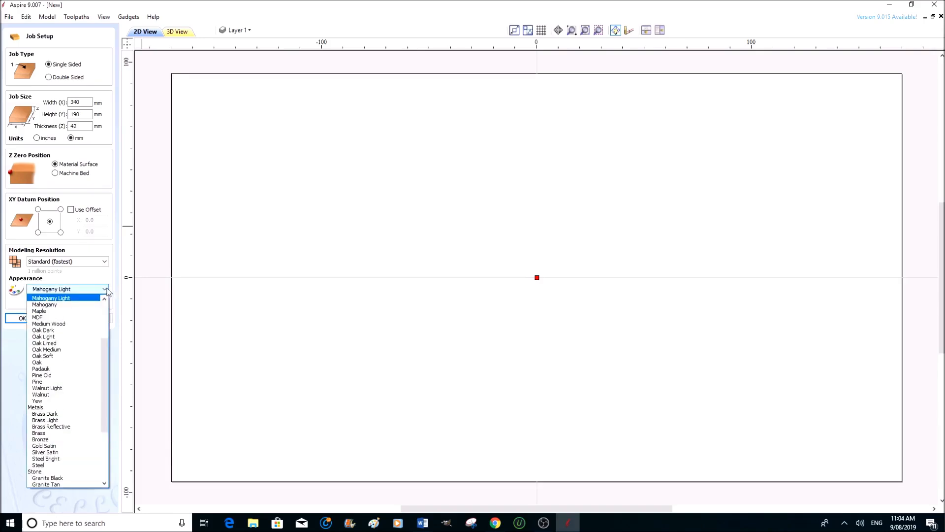
left_click(57, 333)
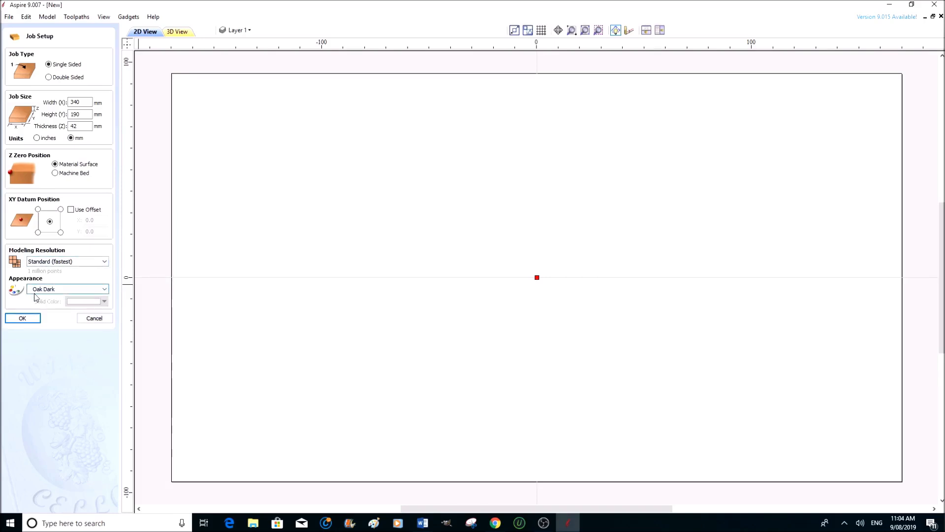
left_click(33, 320)
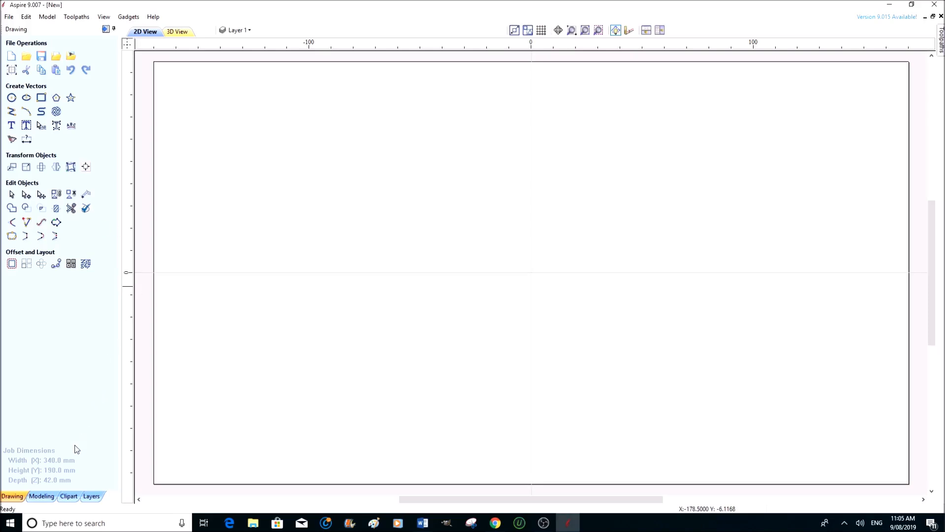
- Browse the thumbnails in the Clipart library folder, from the first models through to the deer and dice designs
left_click(70, 496)
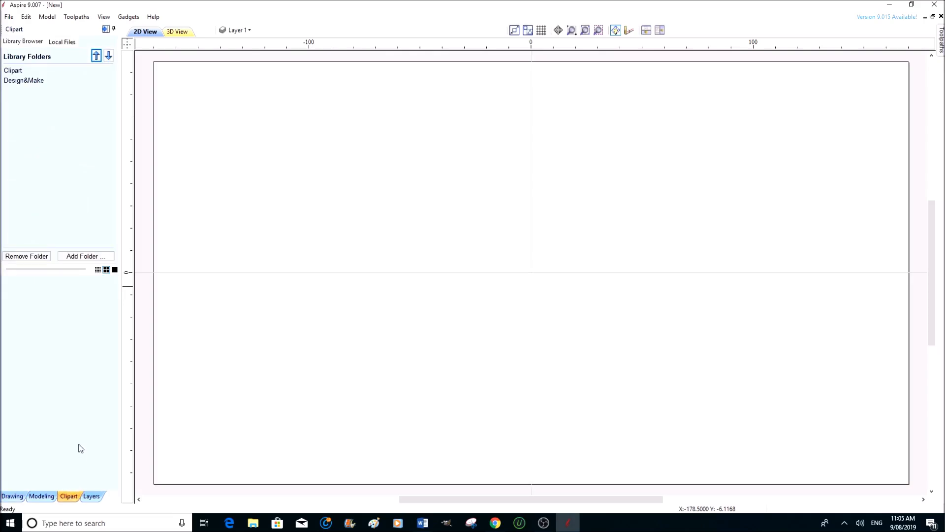
left_click(16, 72)
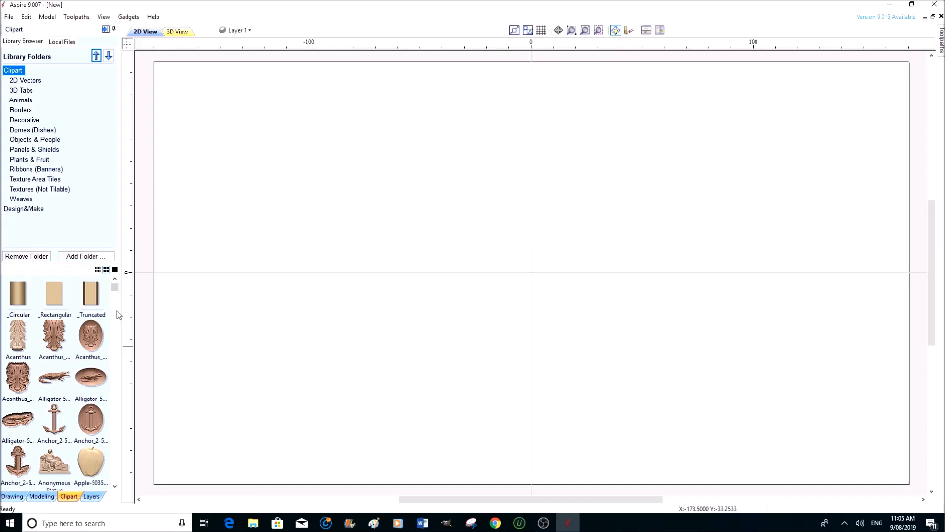
scroll(118, 315, "down", 1)
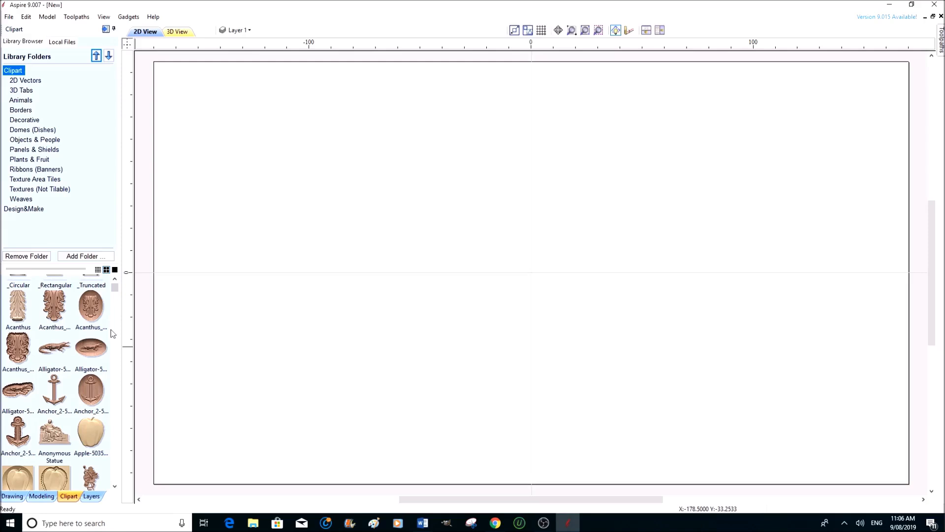
scroll(116, 330, "up", 1)
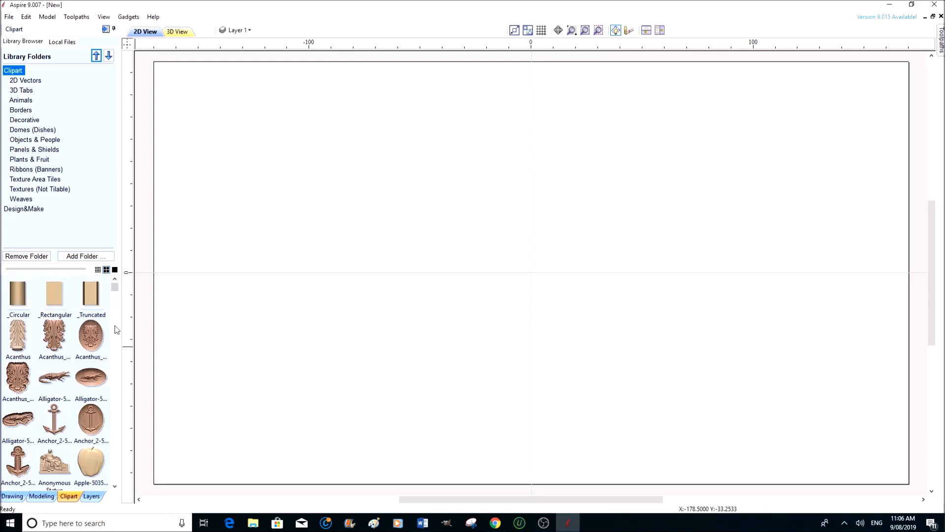
scroll(114, 325, "down", 1)
scroll(114, 326, "down", 3)
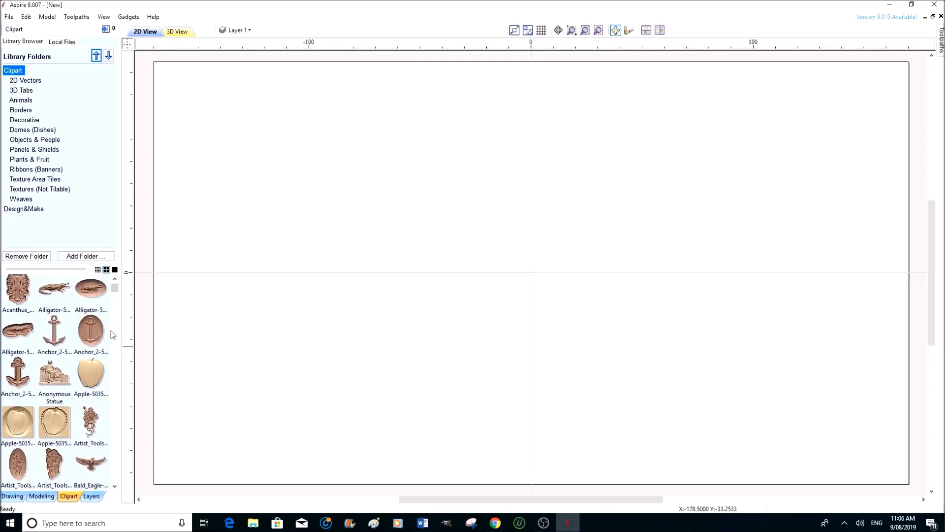
scroll(111, 332, "down", 1)
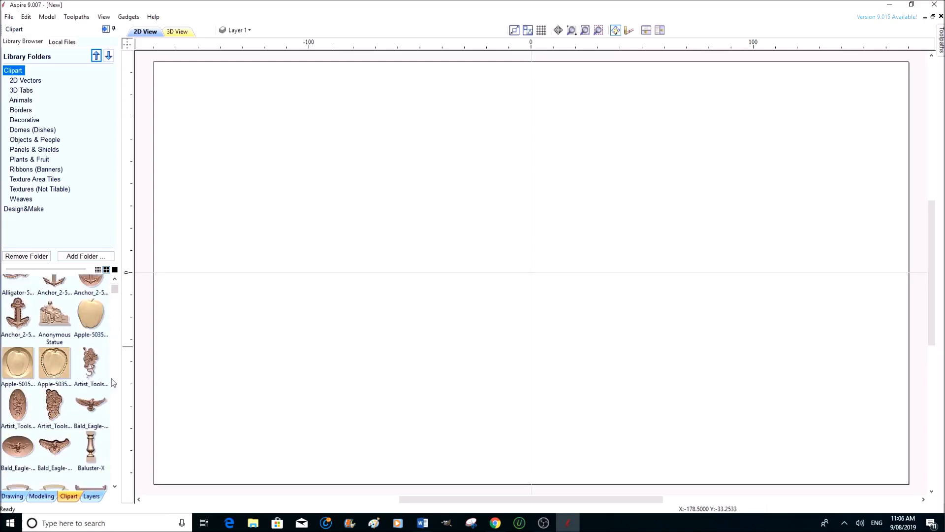
scroll(114, 382, "down", 3)
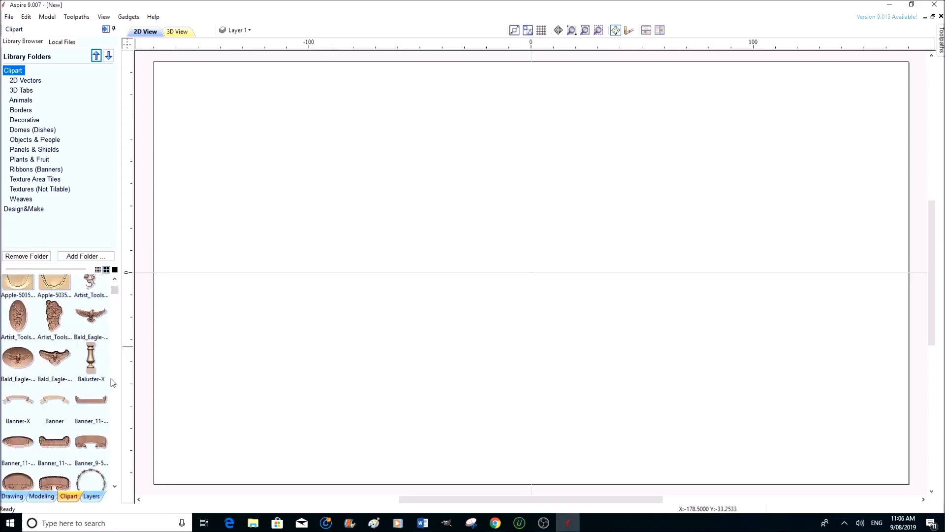
scroll(111, 384, "down", 5)
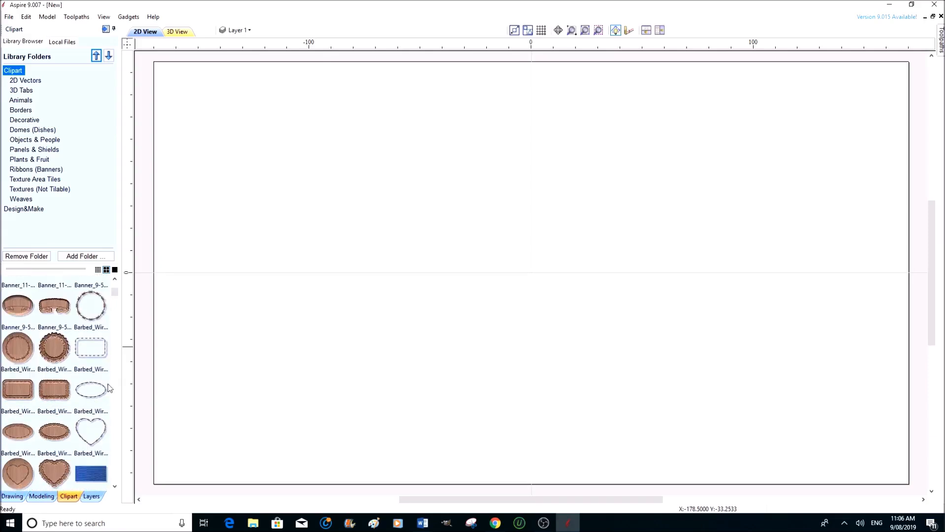
scroll(110, 389, "down", 4)
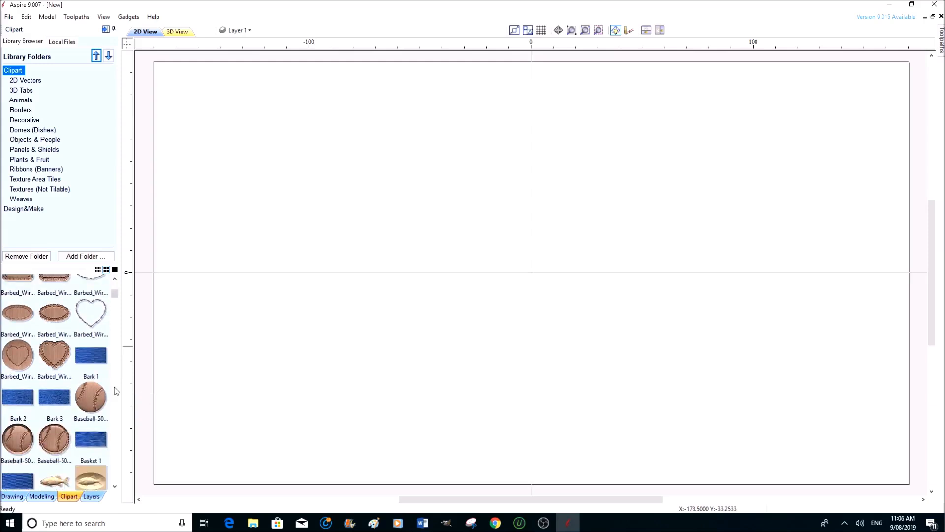
scroll(118, 390, "down", 3)
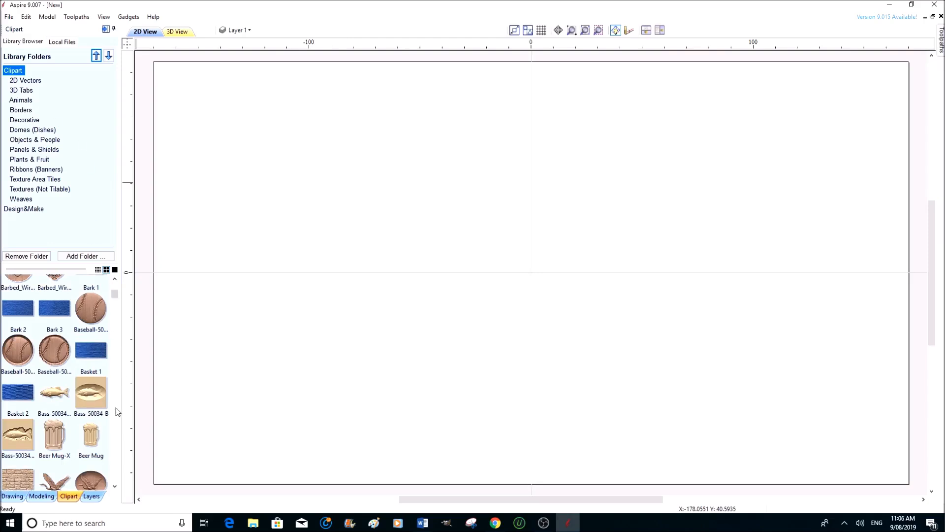
scroll(118, 411, "down", 1)
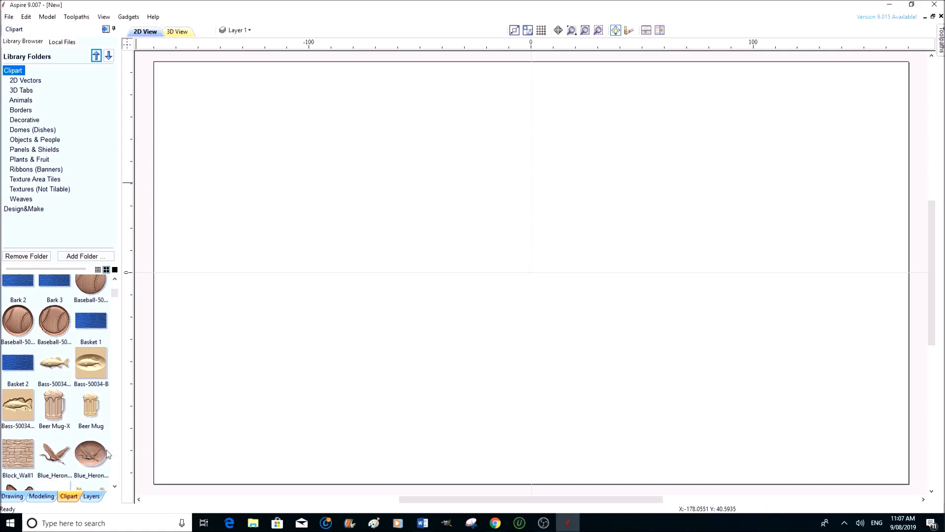
scroll(106, 452, "down", 1)
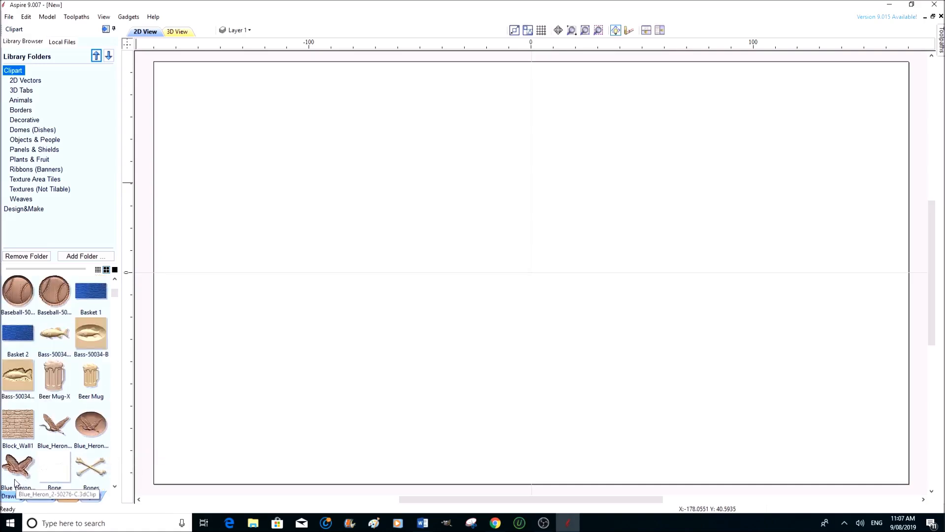
scroll(19, 482, "down", 1)
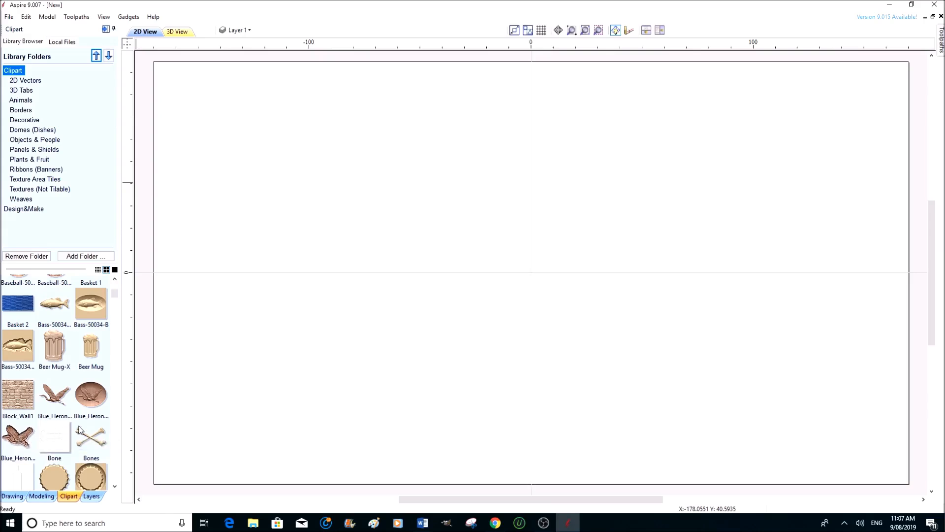
scroll(111, 422, "down", 1)
scroll(110, 422, "down", 5)
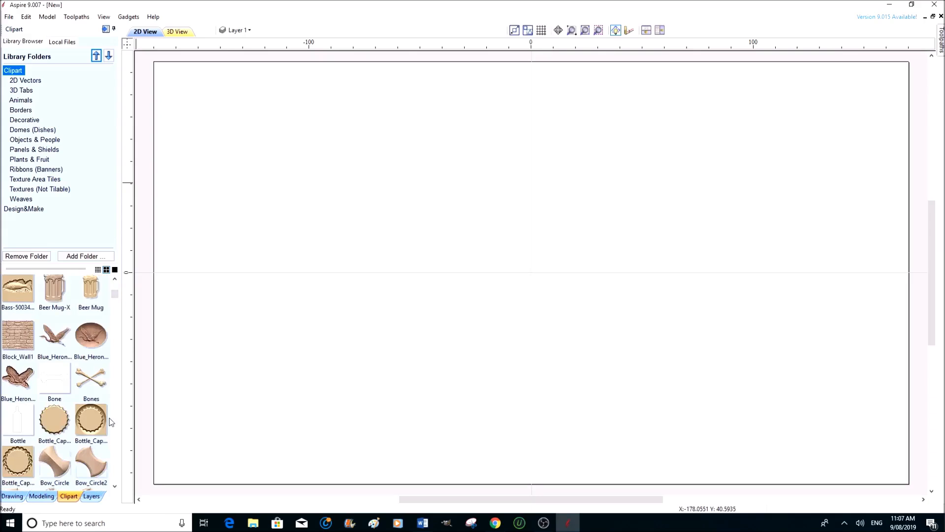
scroll(110, 422, "down", 4)
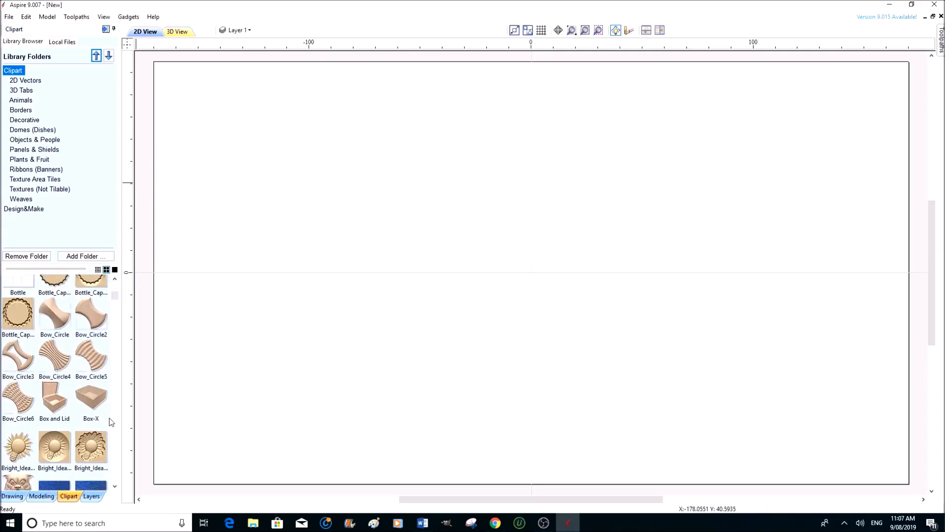
scroll(112, 421, "down", 3)
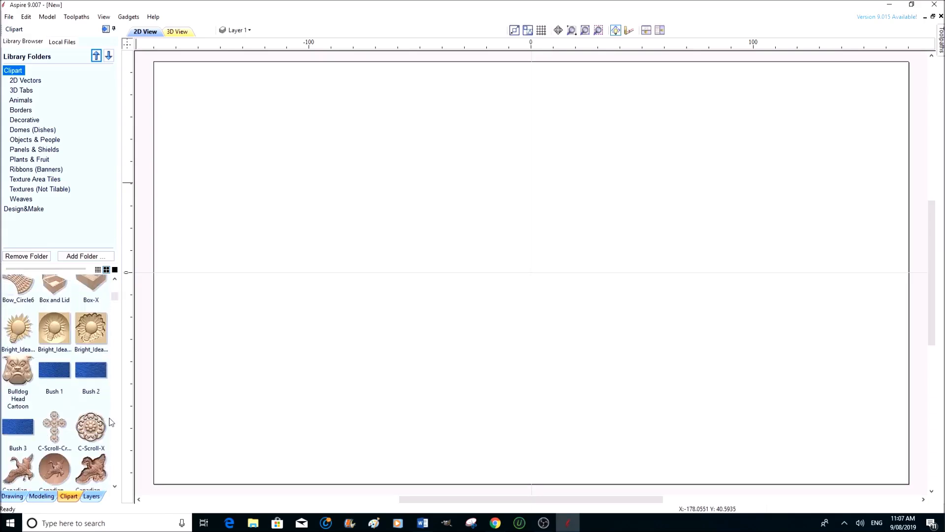
scroll(112, 422, "down", 1)
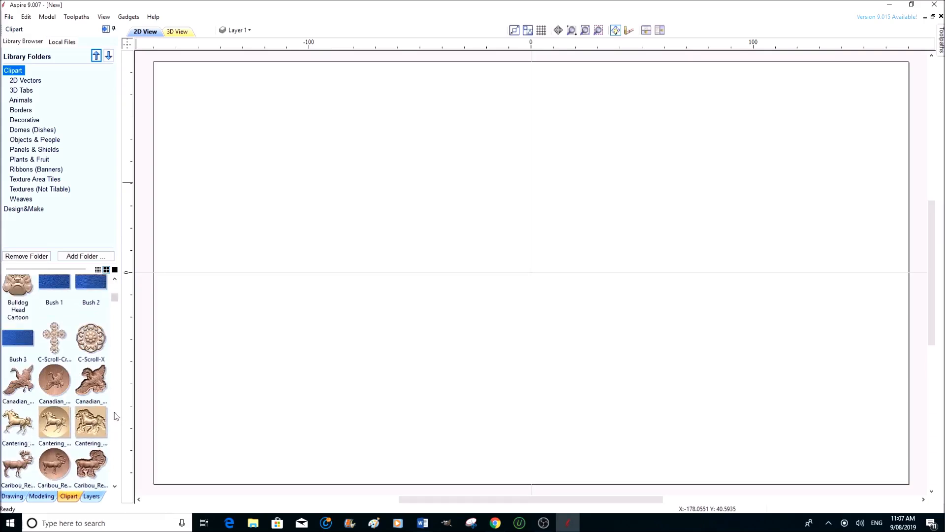
scroll(115, 417, "down", 1)
scroll(113, 416, "down", 1)
scroll(110, 413, "down", 1)
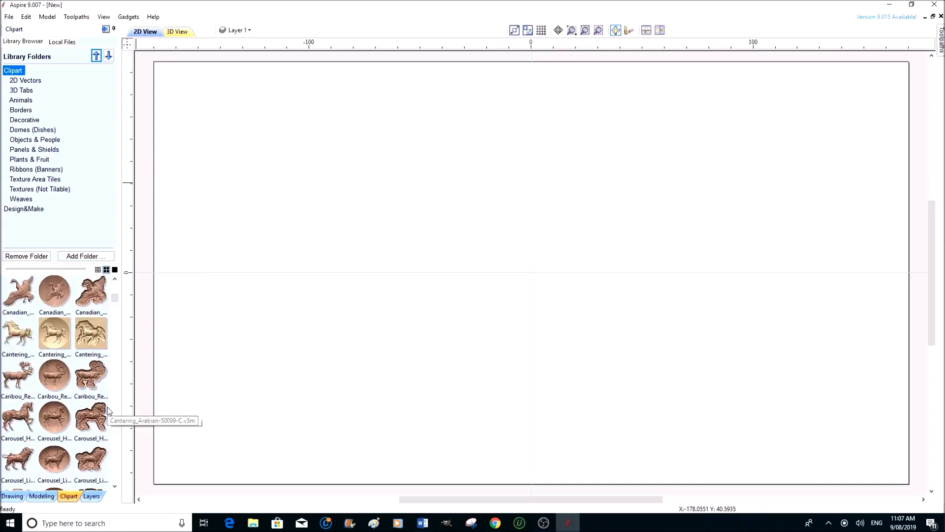
scroll(109, 412, "down", 1)
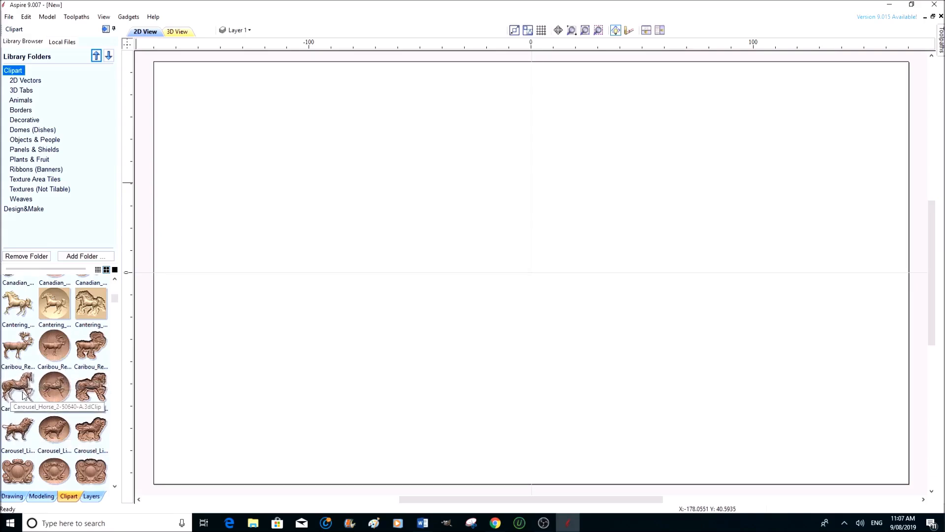
scroll(83, 401, "down", 2)
scroll(89, 399, "down", 2)
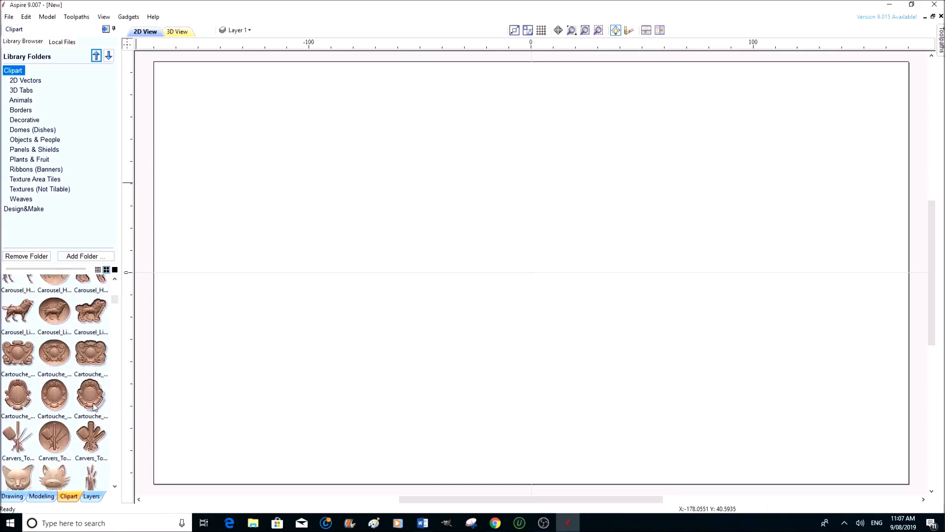
scroll(104, 409, "down", 3)
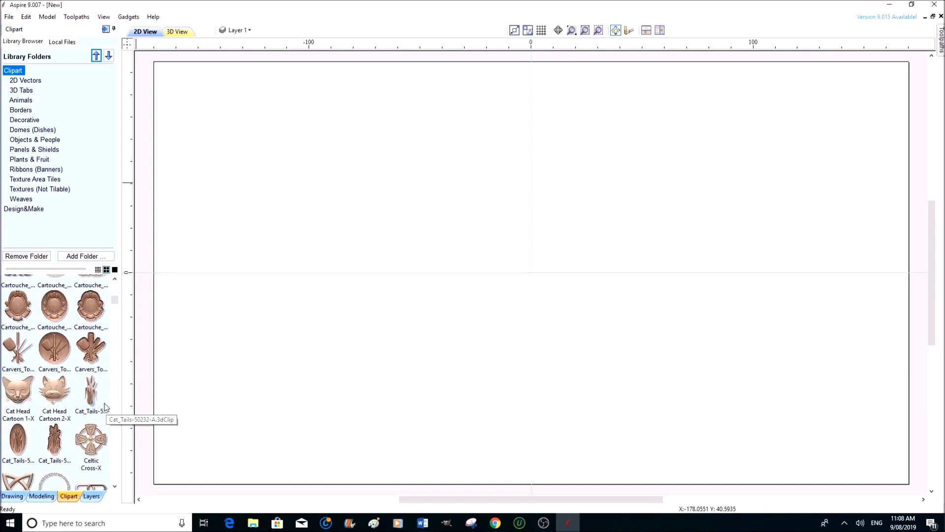
scroll(105, 407, "down", 3)
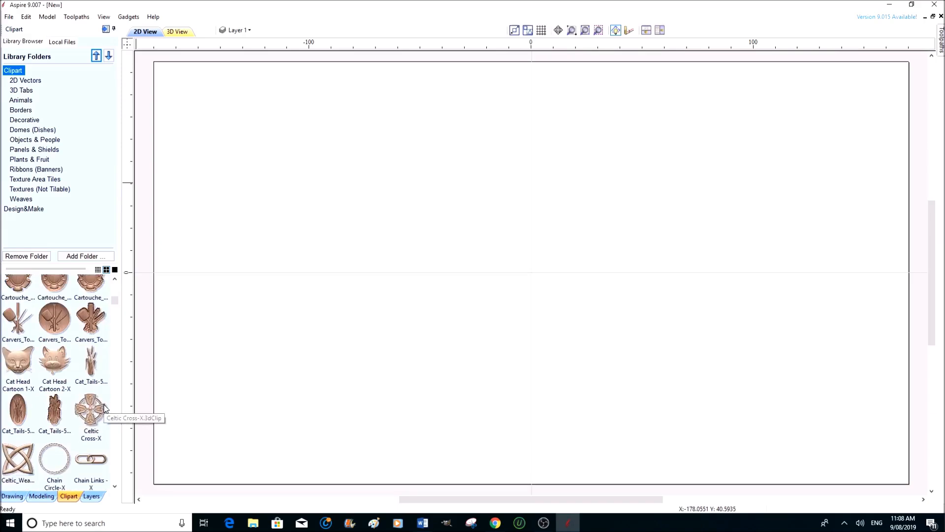
scroll(105, 409, "down", 5)
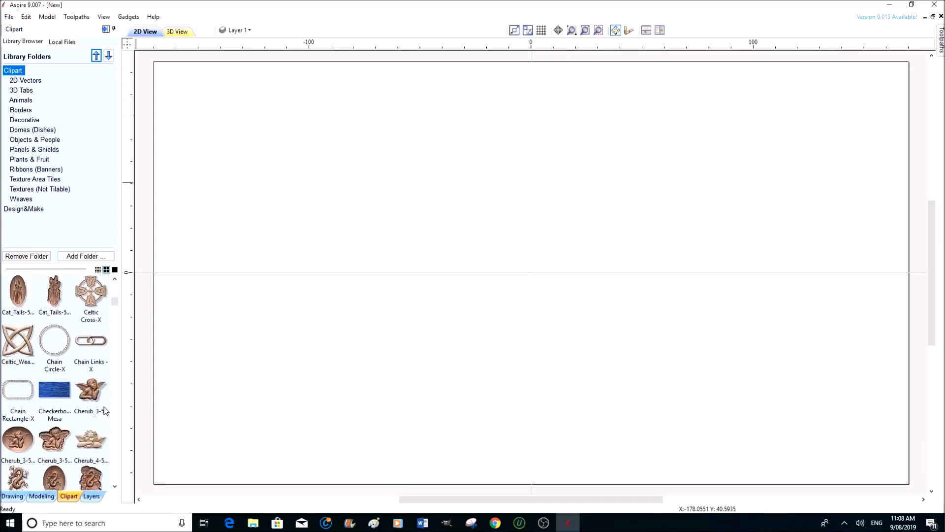
scroll(104, 410, "down", 4)
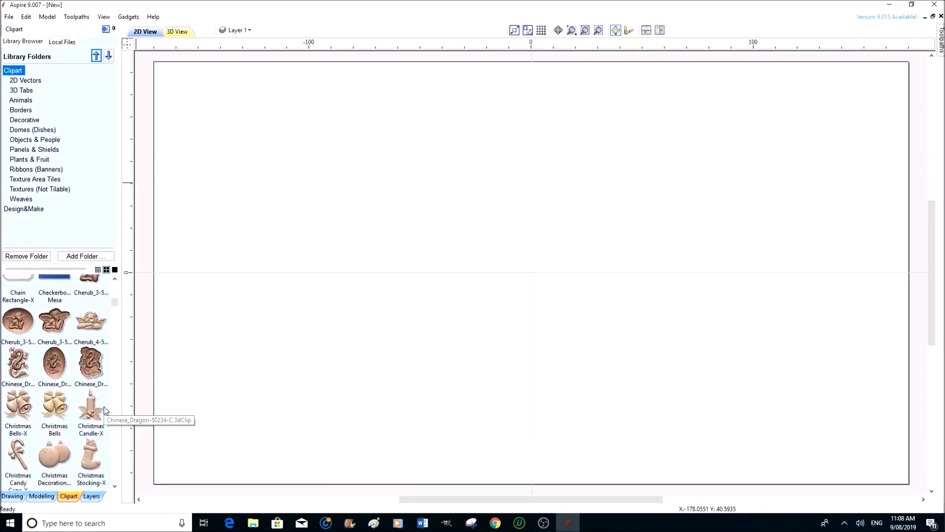
scroll(104, 410, "down", 6)
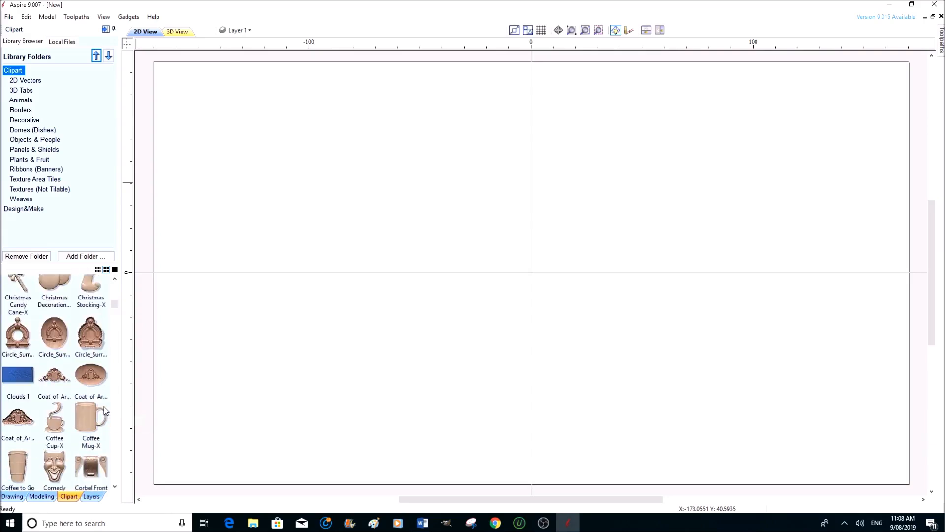
scroll(104, 410, "down", 6)
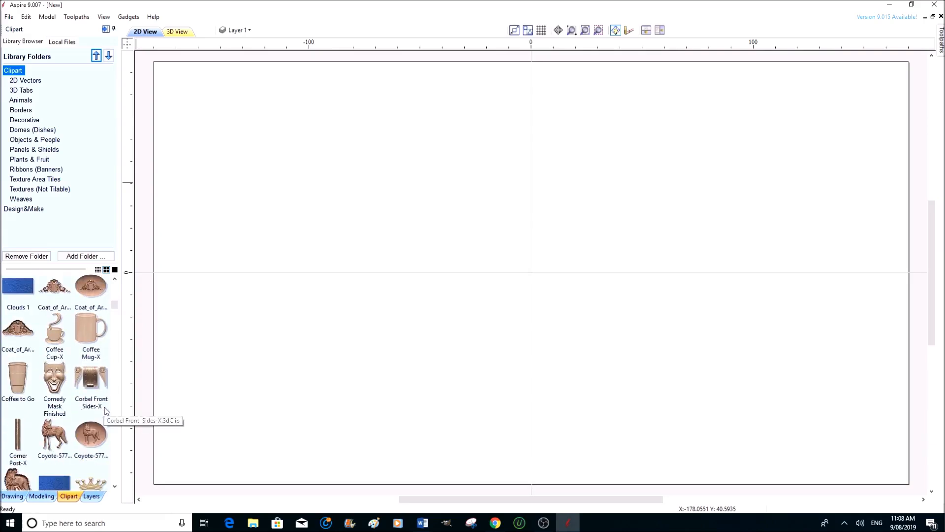
scroll(104, 411, "down", 7)
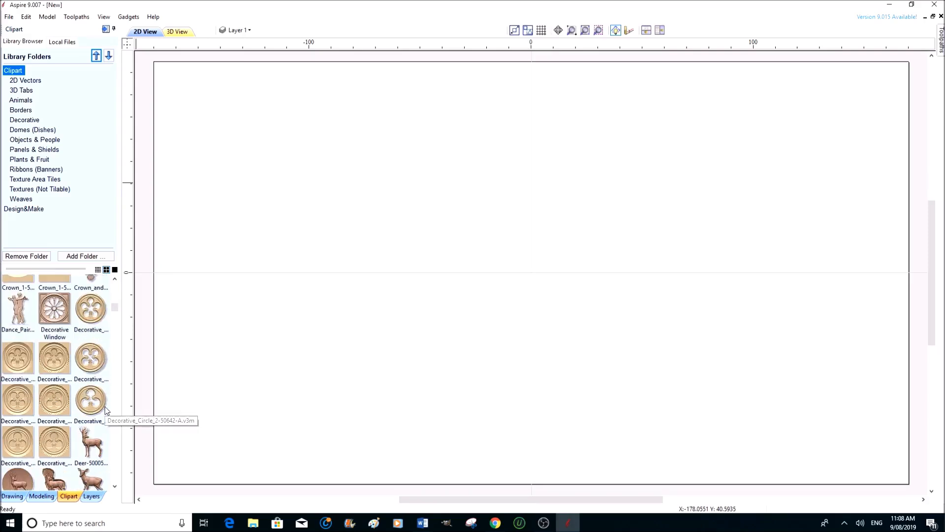
scroll(105, 410, "down", 1)
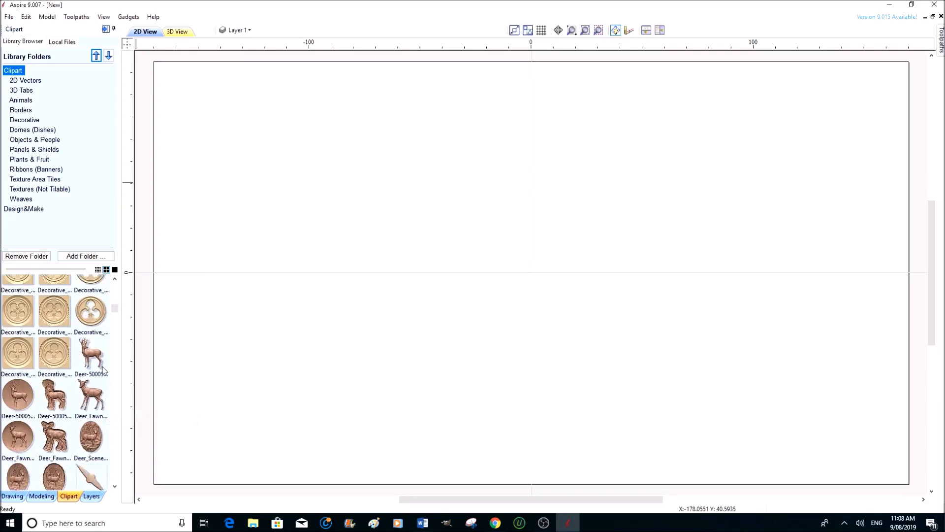
scroll(99, 448, "down", 2)
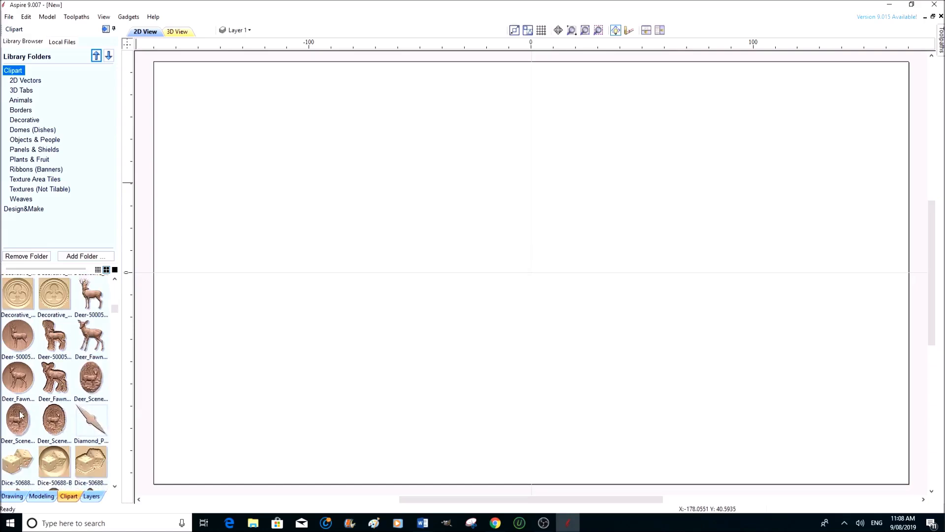
- Find the reclining lion model without a background in the Clipart library and place it at the centre of the job
scroll(101, 430, "down", 1)
scroll(101, 429, "down", 5)
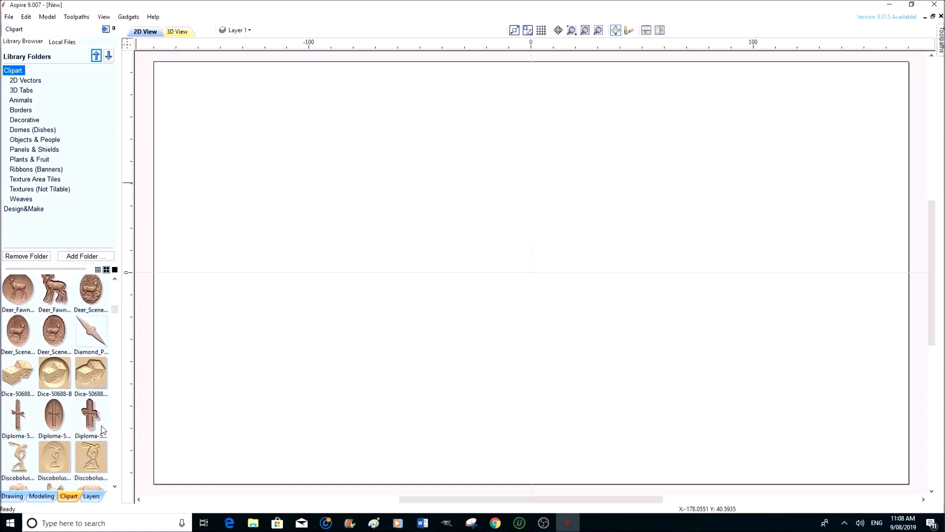
scroll(102, 428, "down", 5)
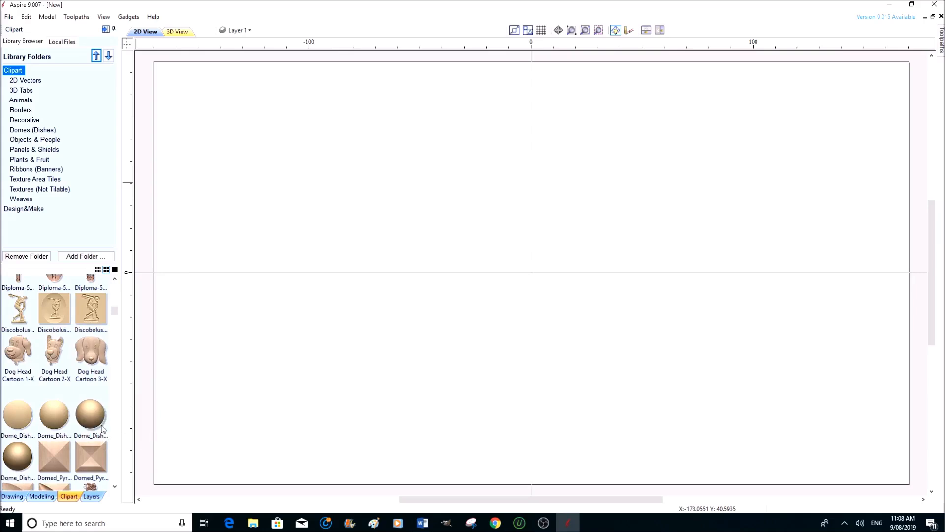
scroll(102, 428, "down", 3)
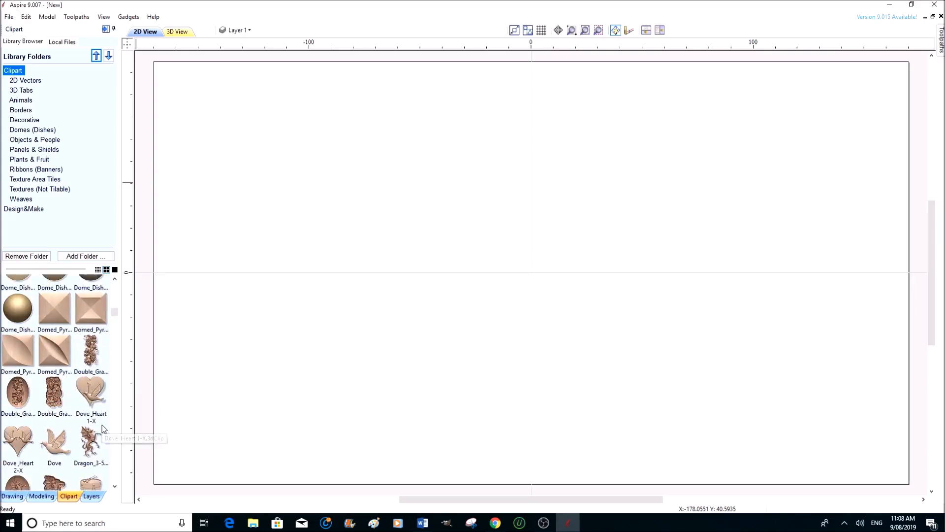
scroll(103, 429, "down", 3)
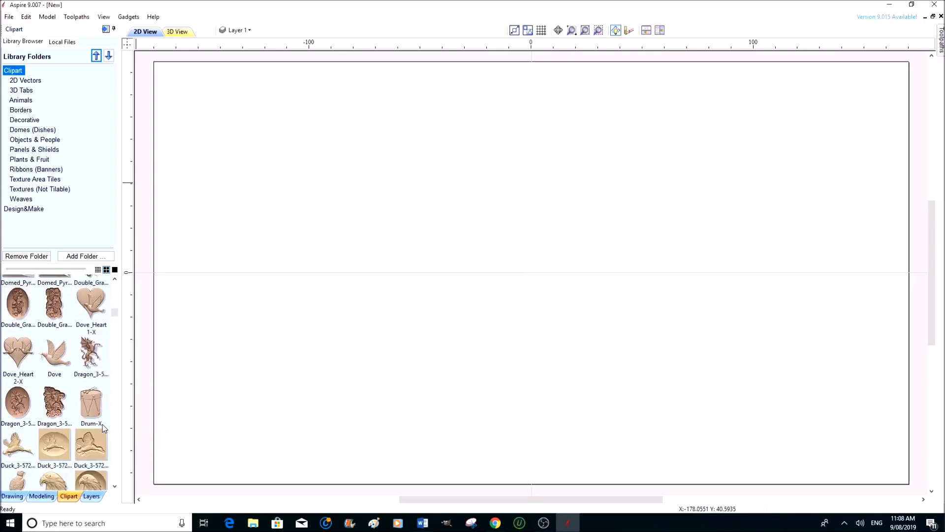
scroll(103, 428, "down", 4)
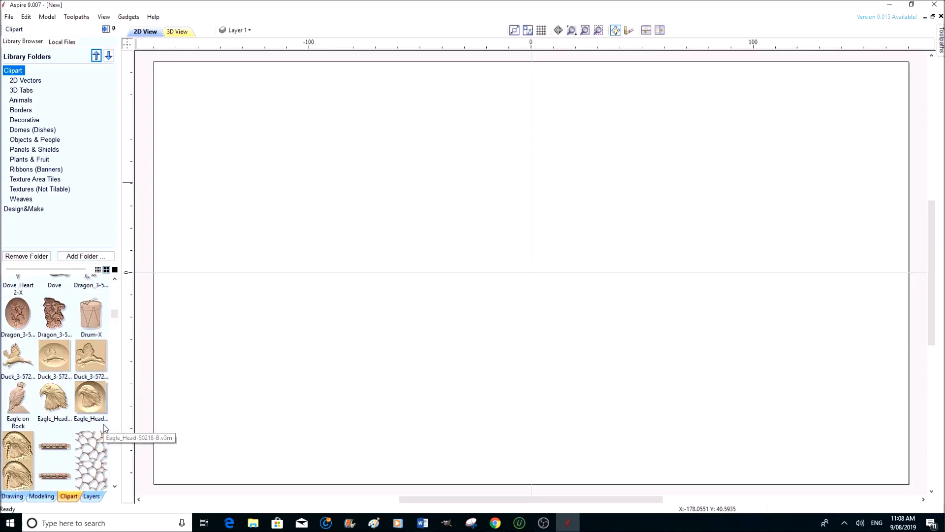
scroll(103, 428, "down", 4)
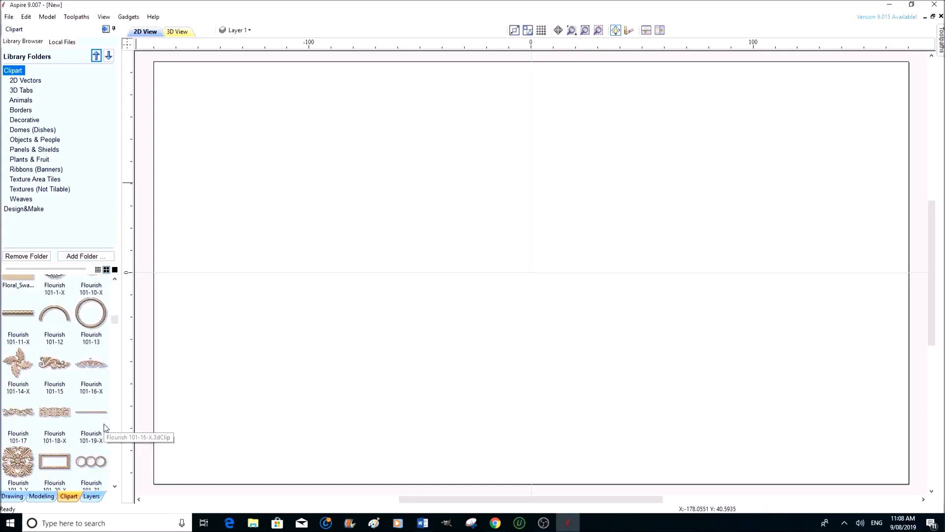
scroll(105, 427, "down", 10)
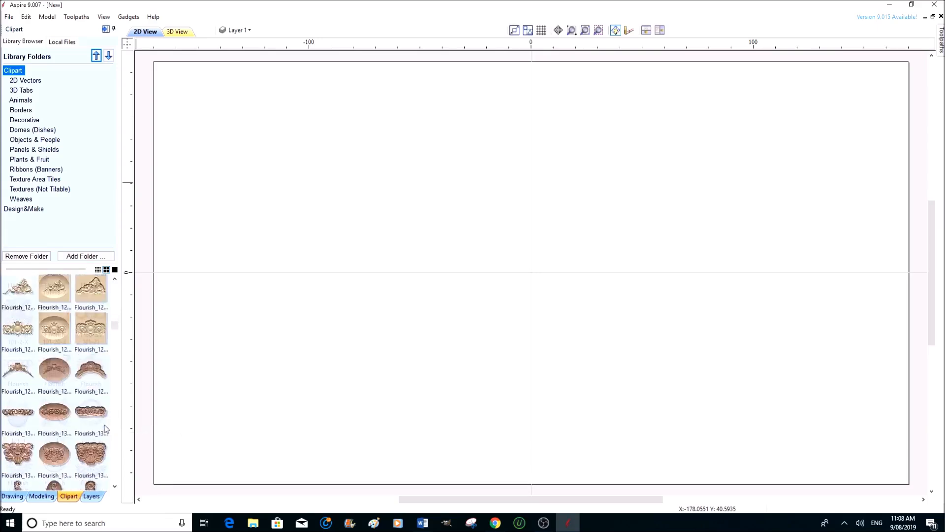
scroll(105, 428, "down", 15)
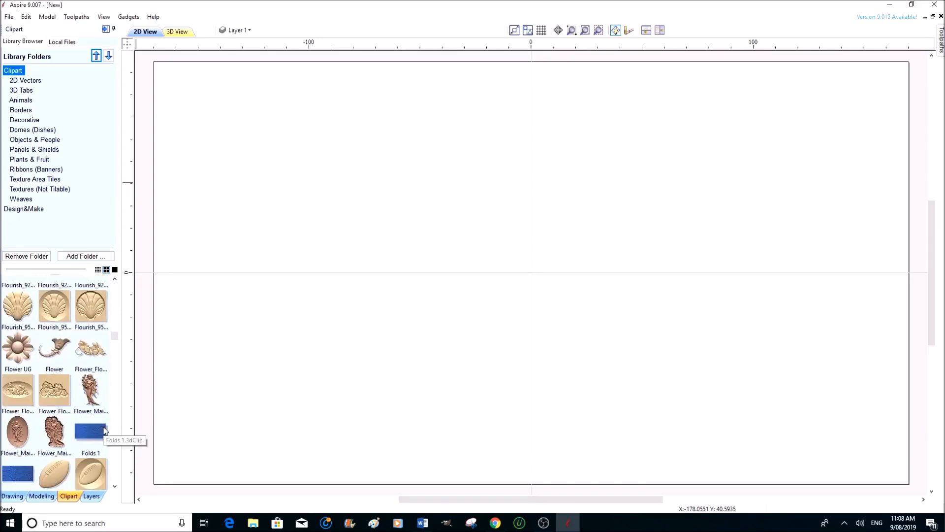
scroll(105, 431, "down", 15)
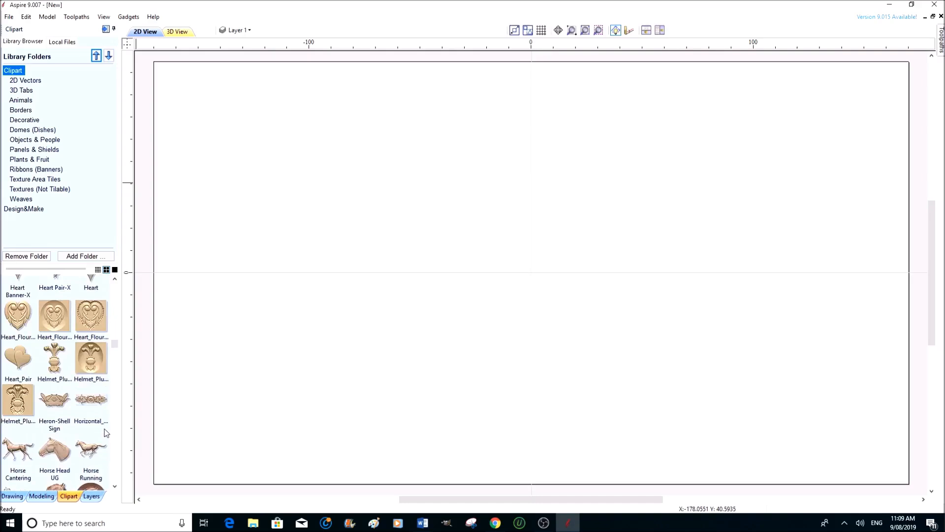
scroll(107, 435, "down", 12)
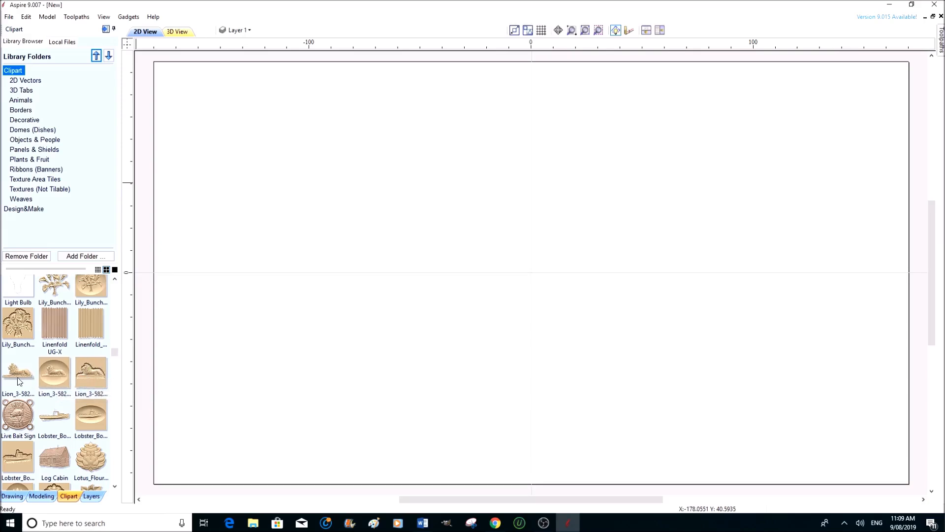
left_click_drag(15, 374, 531, 276)
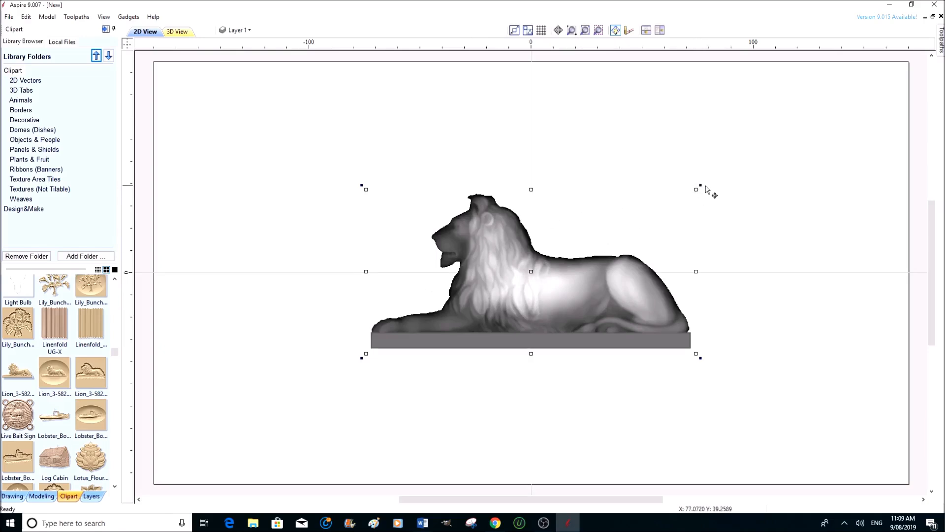
- Enlarge the lion proportionally to about 332 mm wide and 161 mm high so it nearly spans the material
left_click_drag(696, 189, 842, 94)
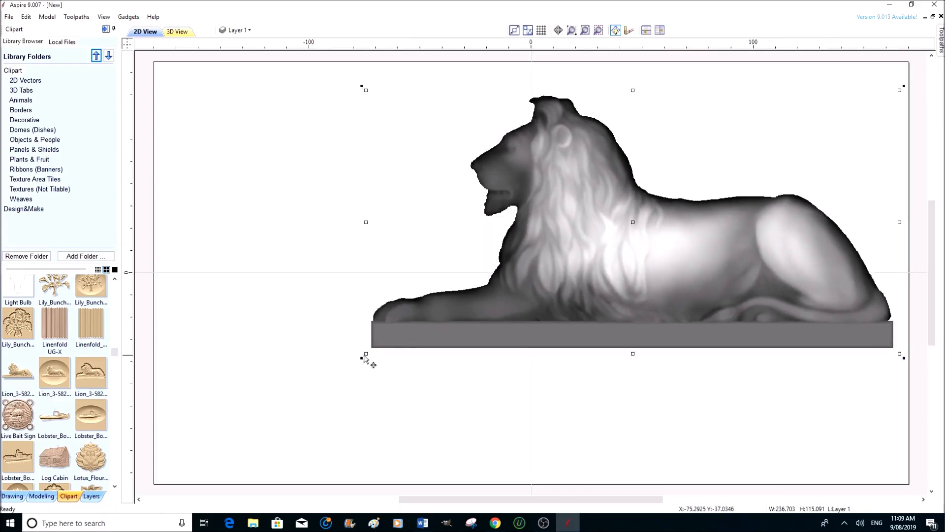
left_click_drag(364, 354, 204, 447)
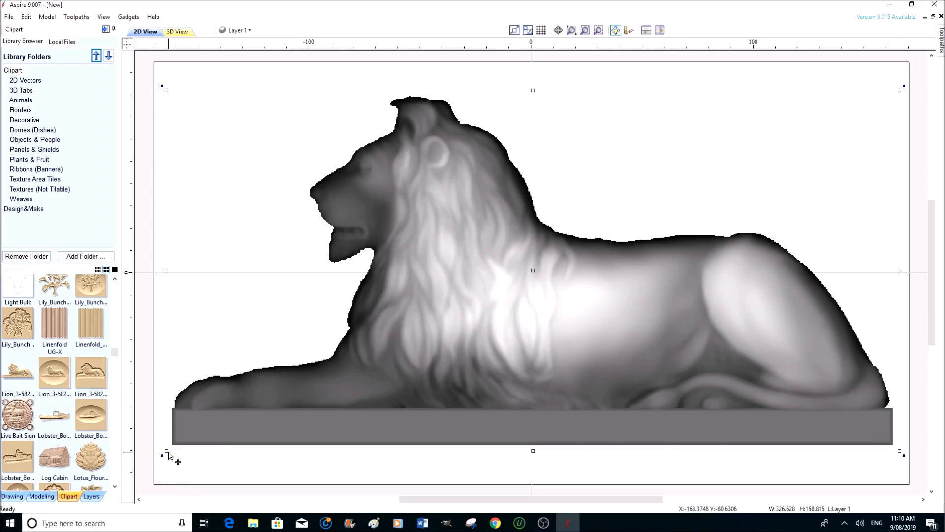
left_click_drag(166, 451, 166, 451)
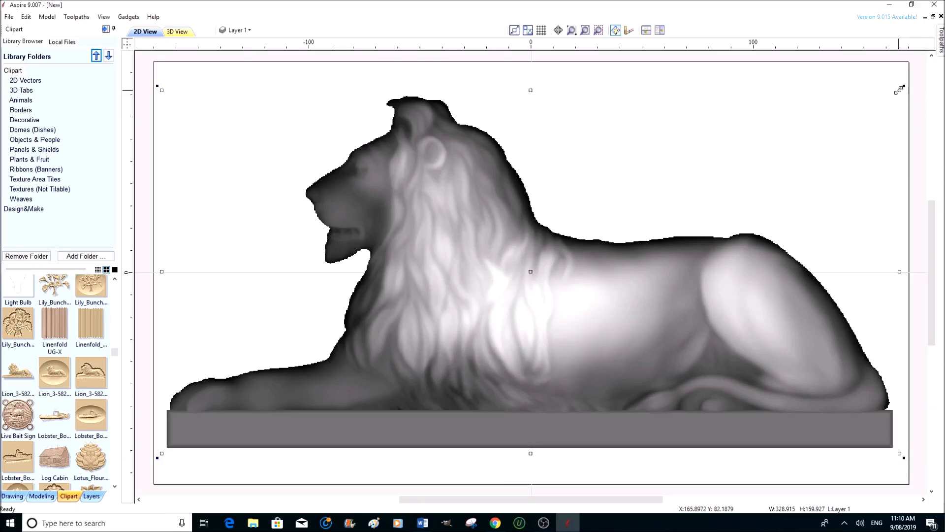
left_click_drag(900, 92, 896, 90)
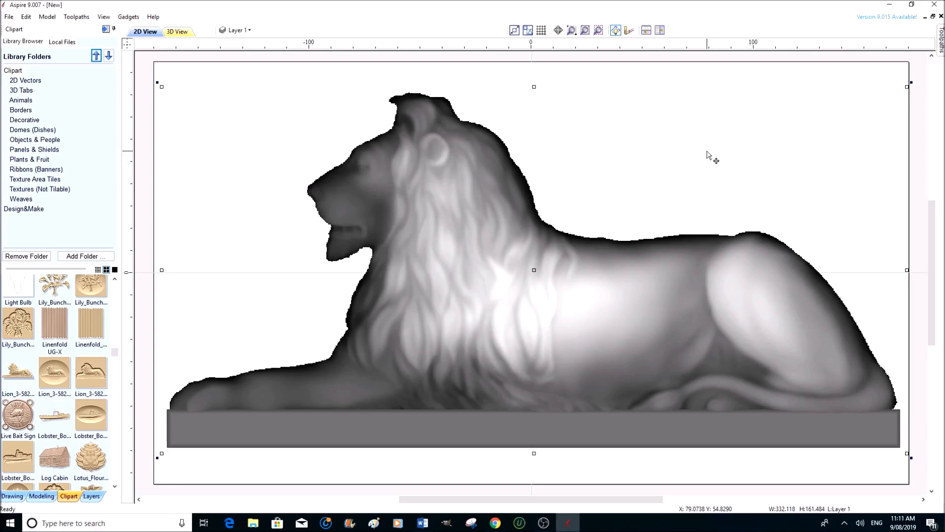
- Show the lion in the 3D view with the modeling tools and select it
left_click(176, 32)
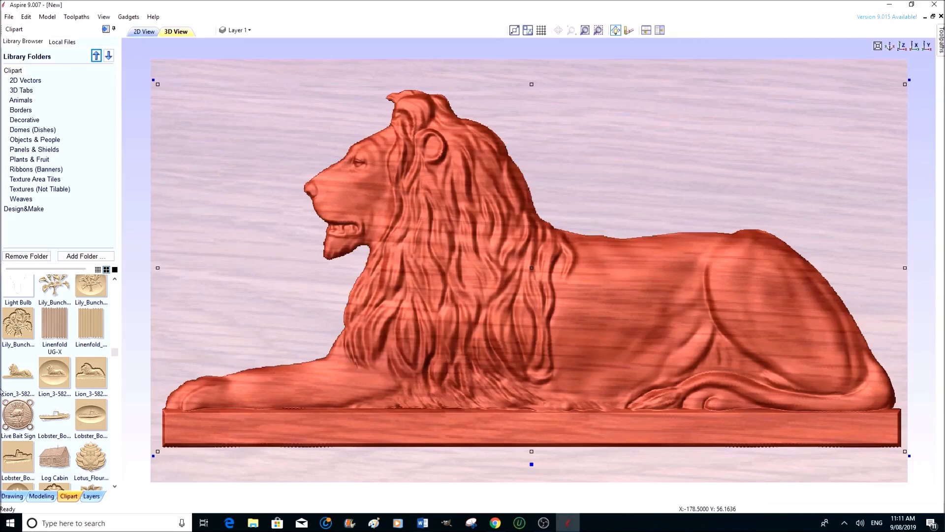
left_click(42, 496)
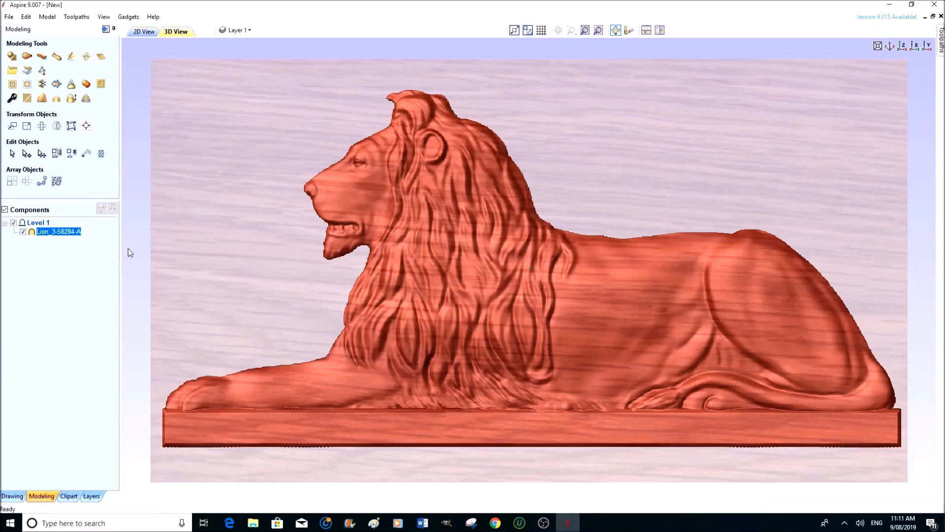
left_click(343, 387)
left_click_drag(261, 90, 331, 206)
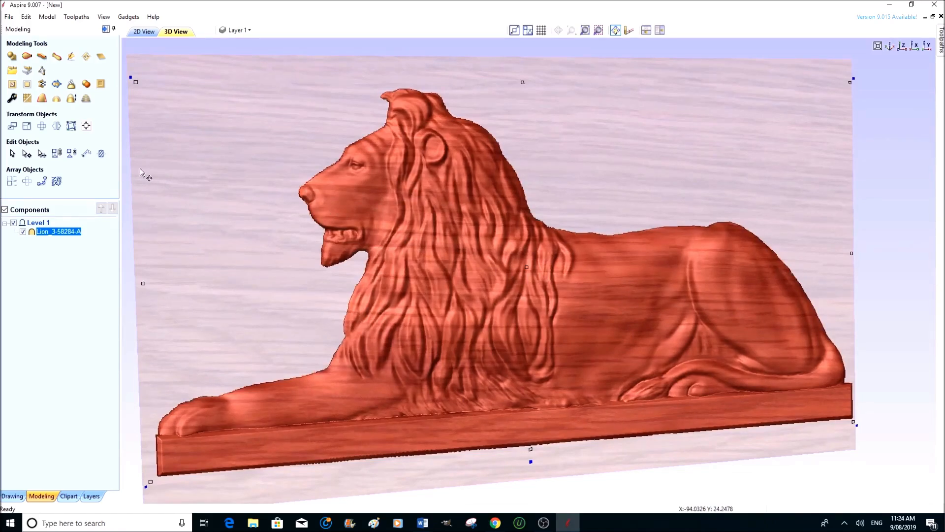
- Scale the lion's model height to 340%, making it about 41.4 mm tall
left_click(71, 100)
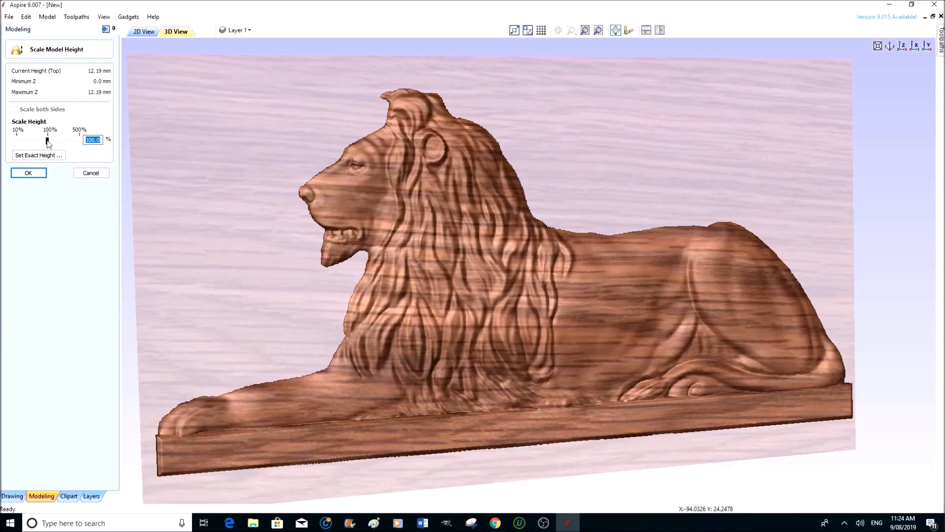
left_click_drag(54, 140, 57, 140)
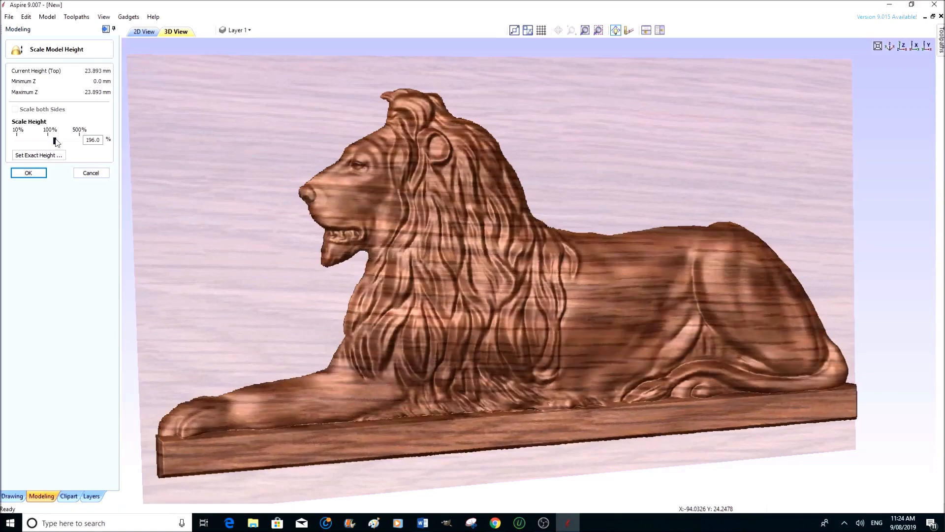
left_click_drag(227, 88, 548, 235)
left_click_drag(545, 238, 302, 92)
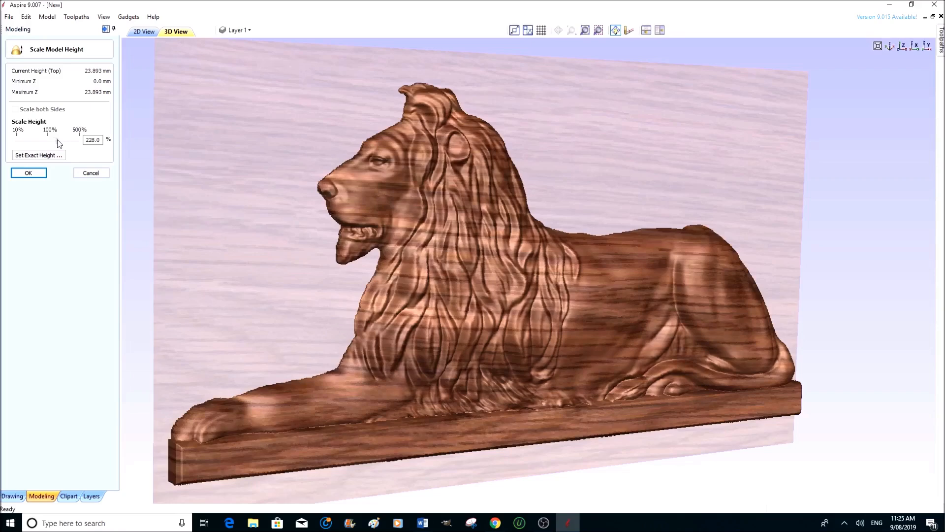
left_click_drag(66, 143, 64, 142)
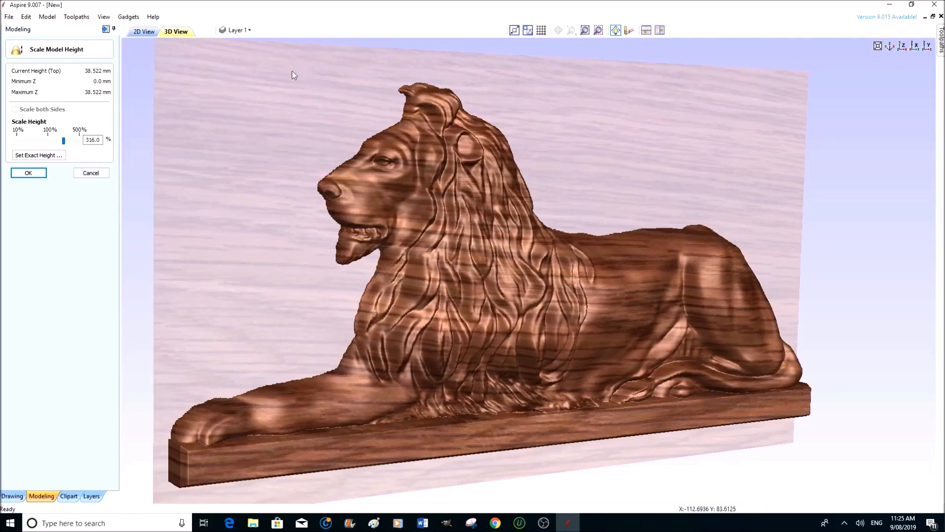
left_click_drag(291, 73, 243, 162)
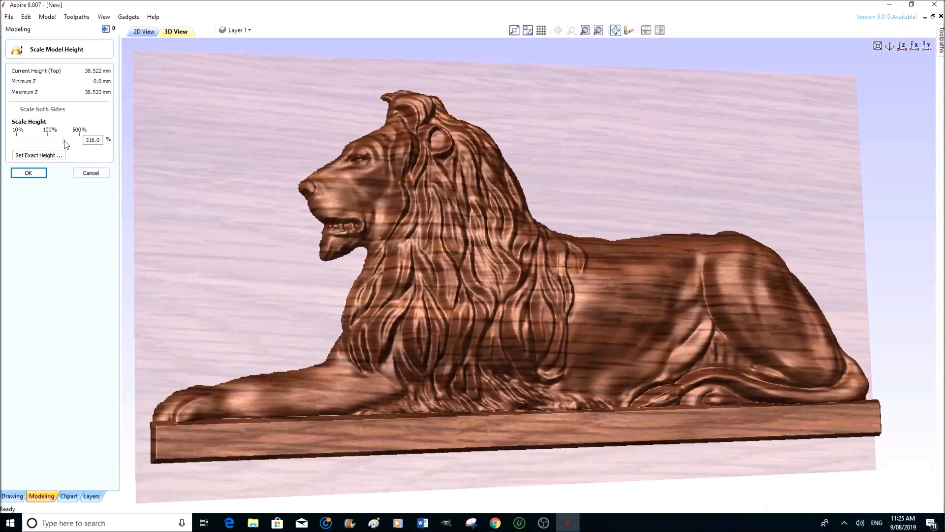
left_click_drag(67, 142, 66, 142)
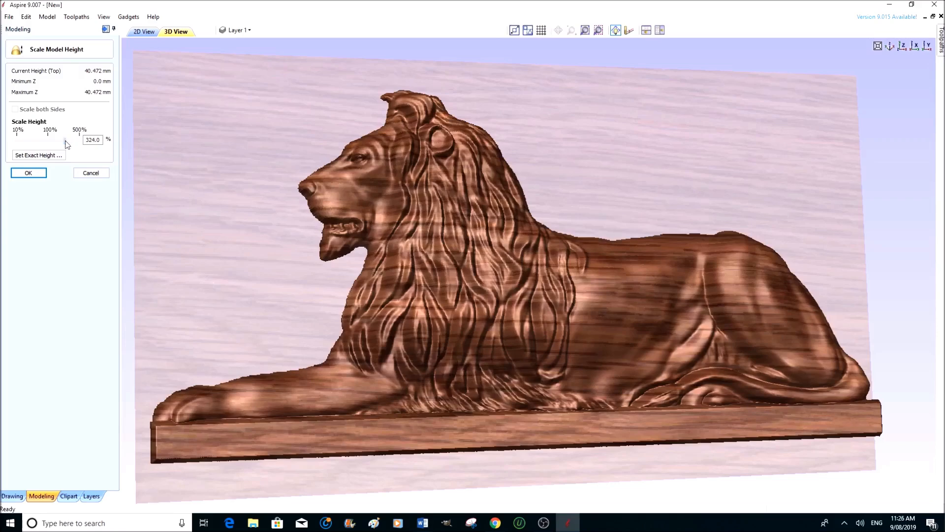
left_click_drag(67, 142, 69, 141)
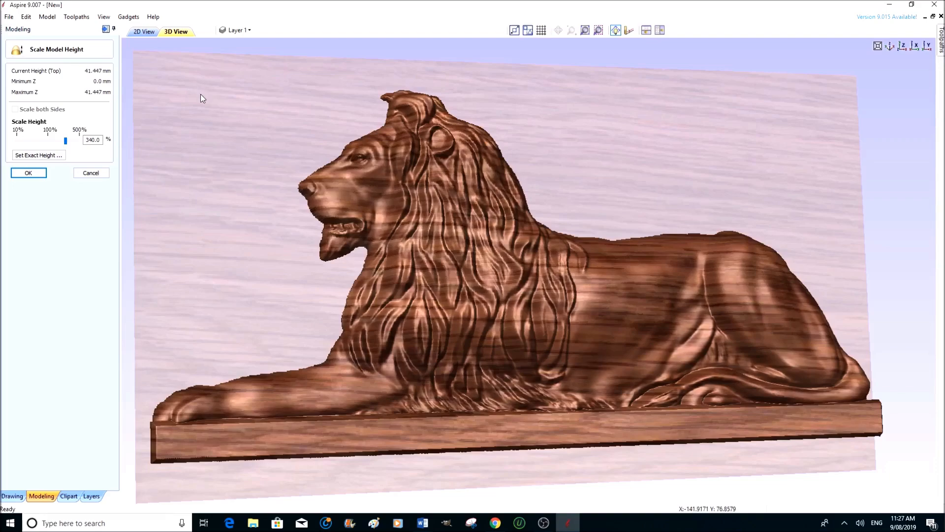
- Check the deepened lion relief from several angles and accept the scaled height
left_click_drag(285, 118, 206, 217)
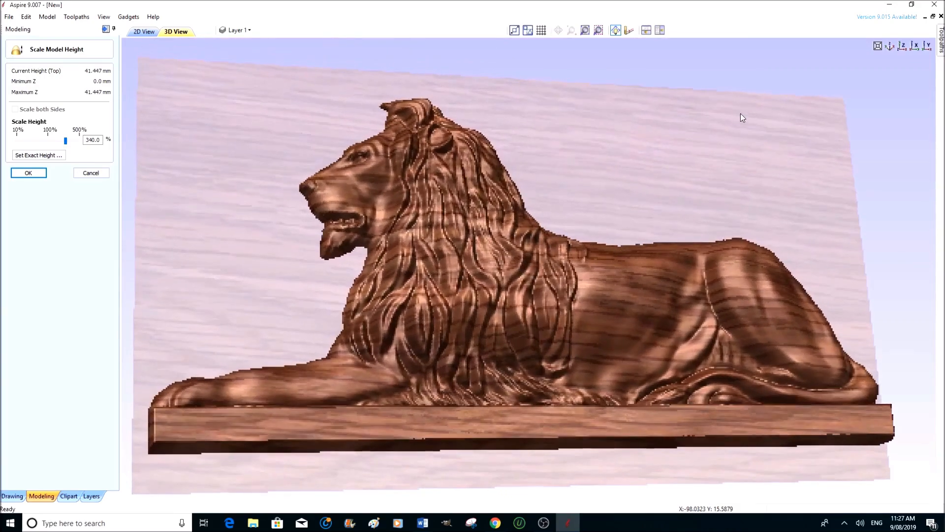
left_click_drag(716, 144, 693, 199)
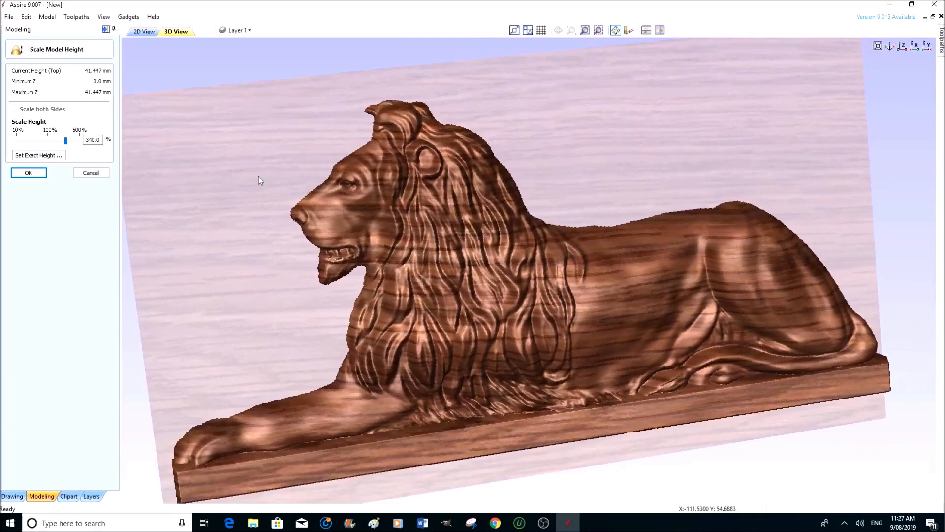
left_click_drag(273, 145, 465, 246)
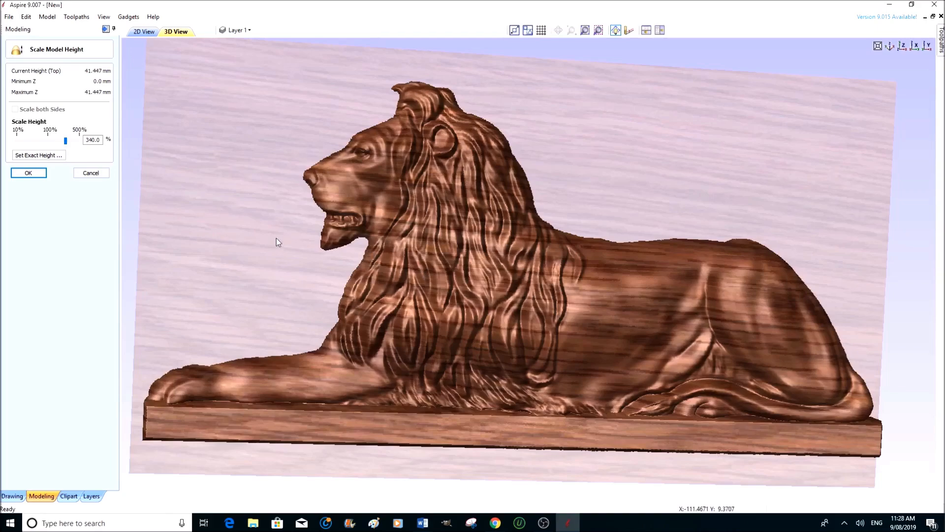
left_click_drag(273, 232, 219, 252)
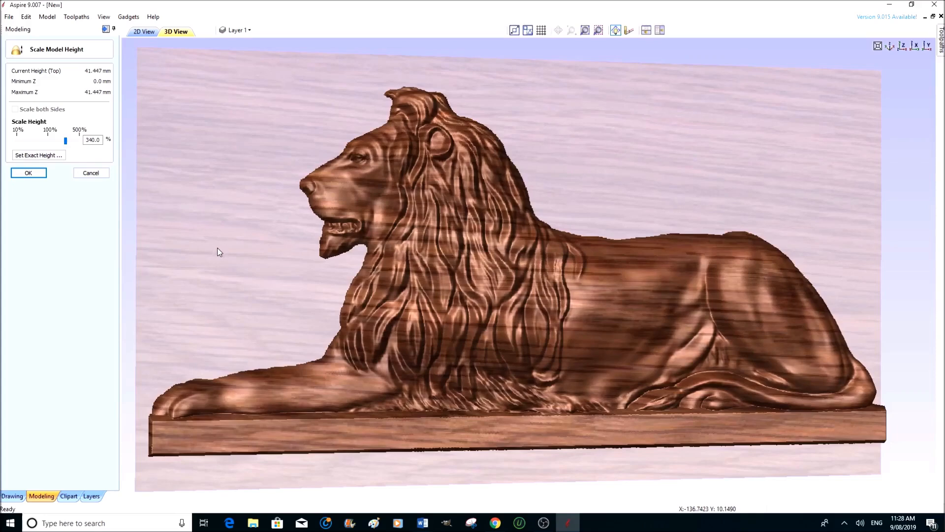
left_click(28, 173)
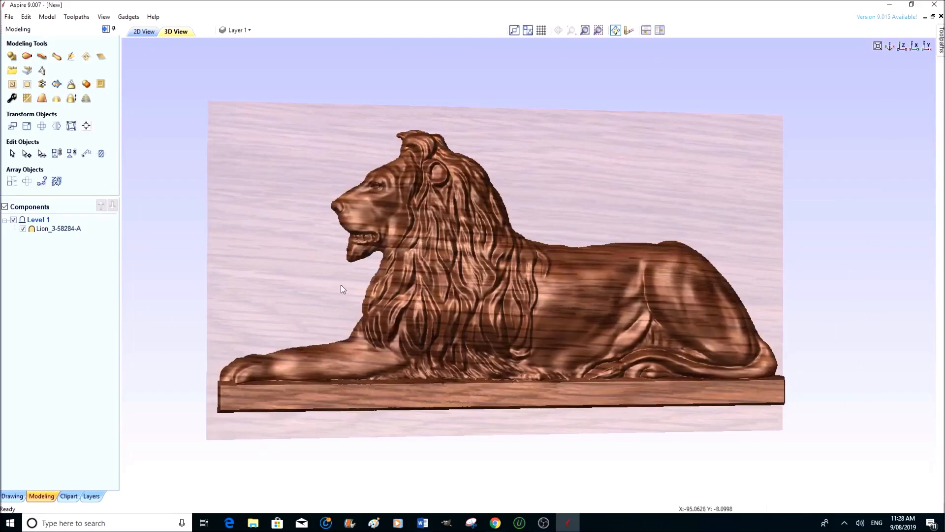
- Bring up the toolpath operations for the lion carving in place of the modeling tools
left_click_drag(334, 284, 313, 285)
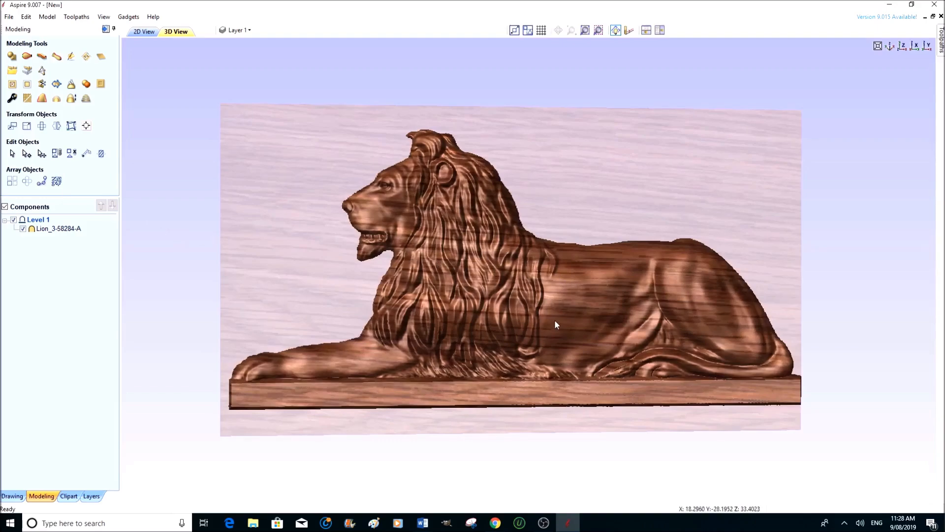
mouse_move(679, 217)
left_mouse_down()
mouse_move(619, 295)
mouse_move(681, 225)
mouse_move(671, 198)
mouse_move(681, 201)
left_mouse_up()
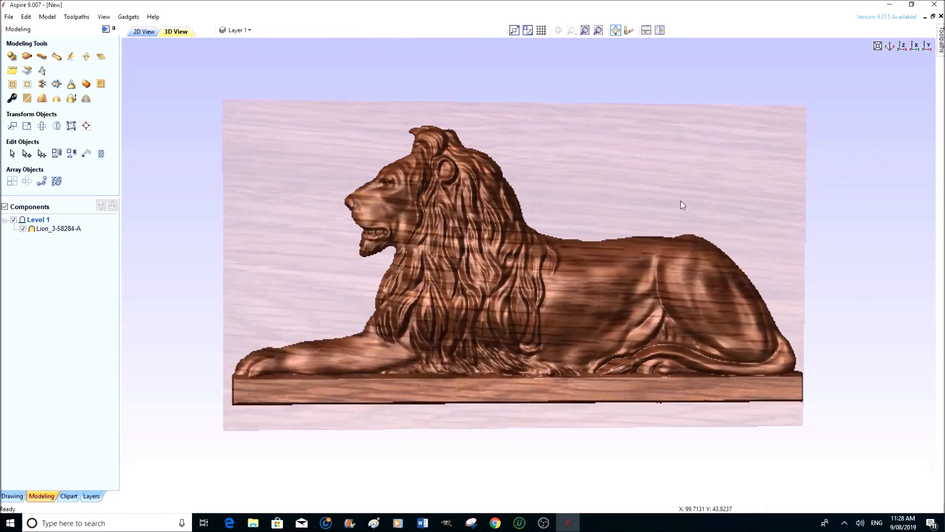
left_click_drag(346, 221, 339, 219)
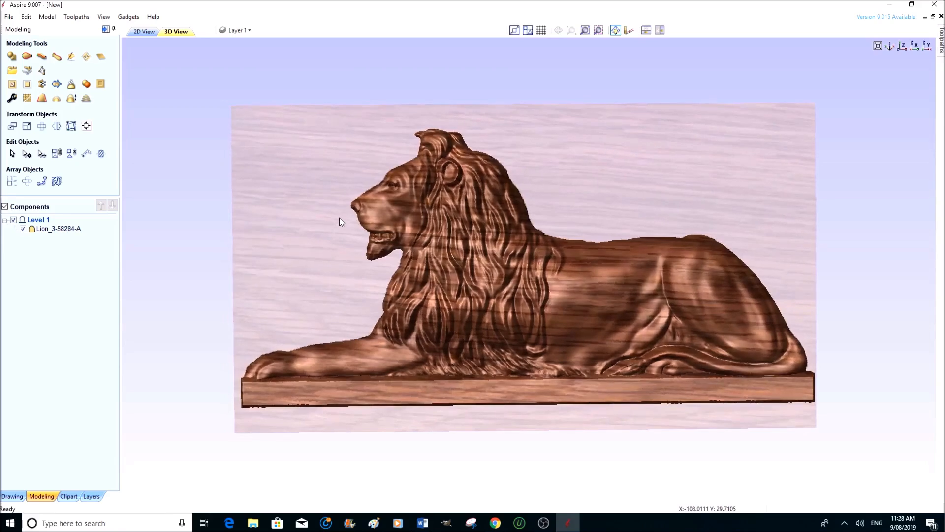
left_click(106, 30)
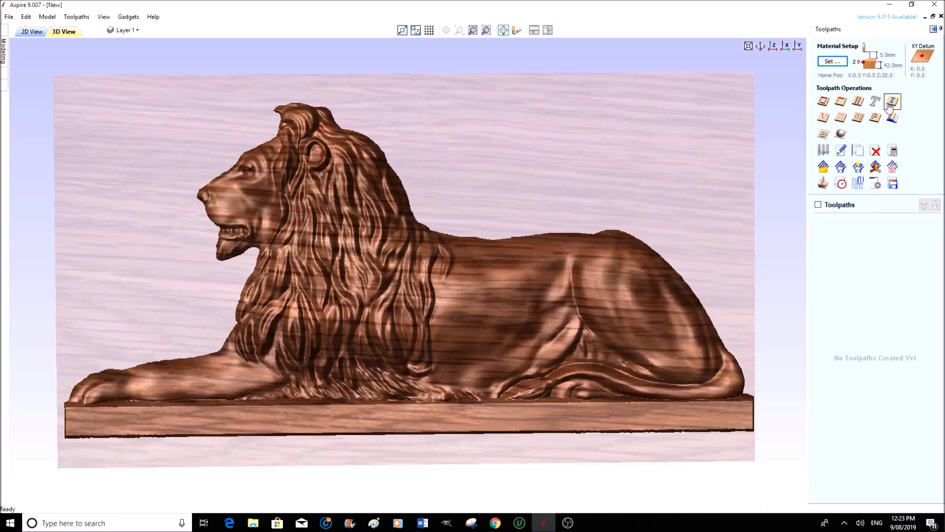
left_click(825, 103)
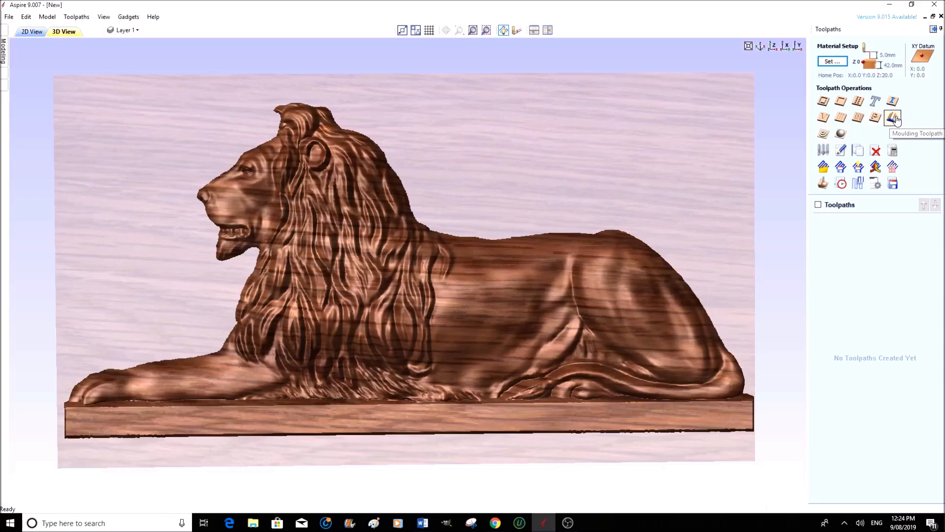
- Set the home position's Z gap above the material to 10 mm and bring up the rough machining toolpath settings
left_click(823, 134)
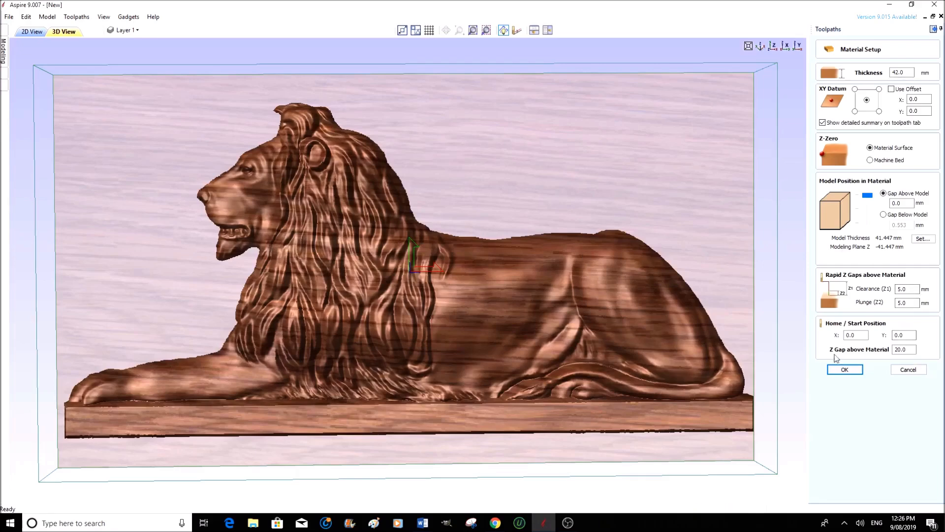
left_click_drag(906, 349, 900, 350)
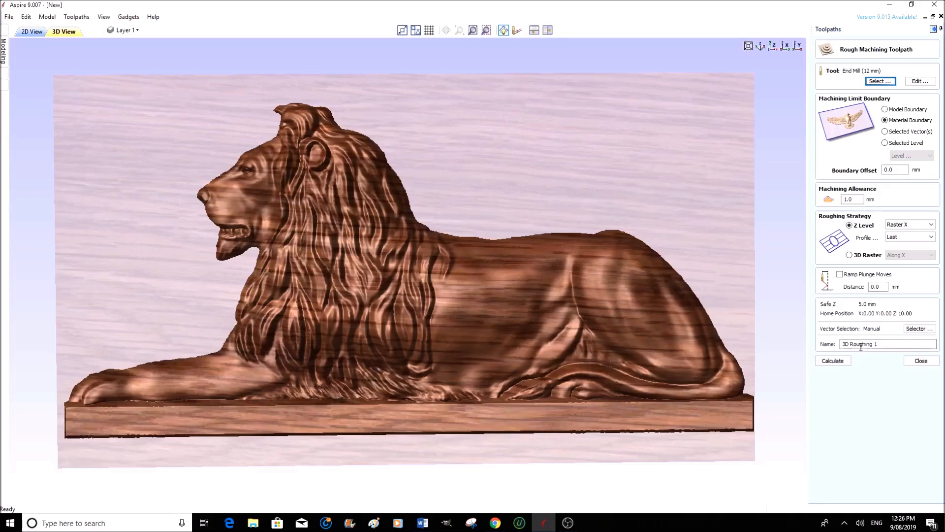
- Copy the metric 12 mm end mill in the tool database and name the copy End Mill (13 mm), keeping the End Mill type
left_click(877, 82)
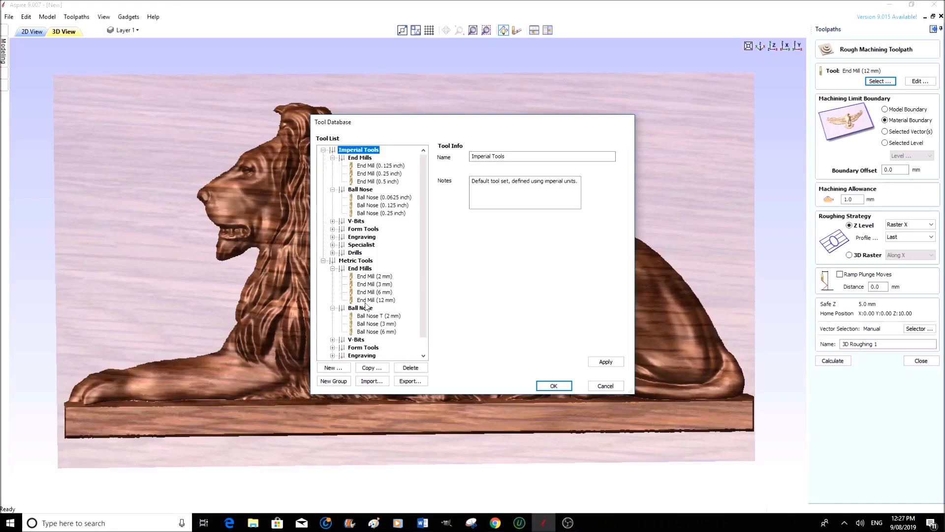
left_click(364, 300)
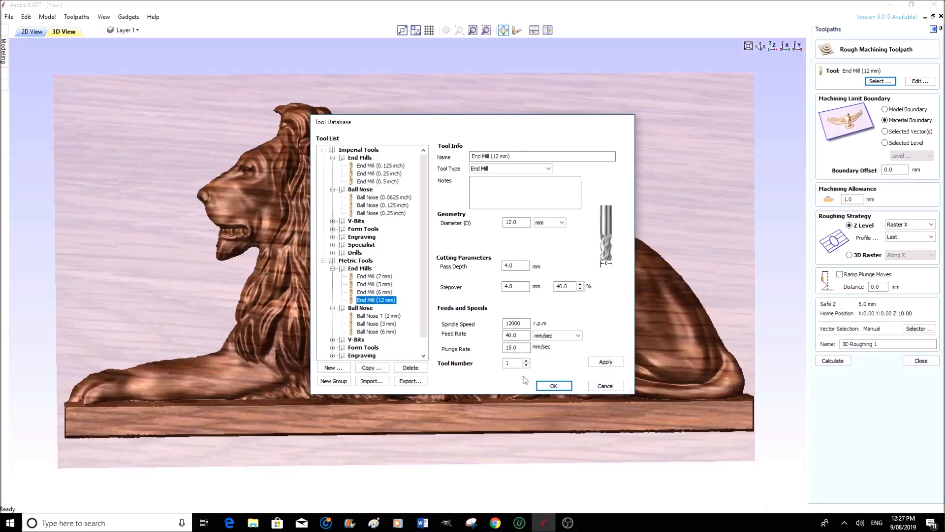
left_click(372, 368)
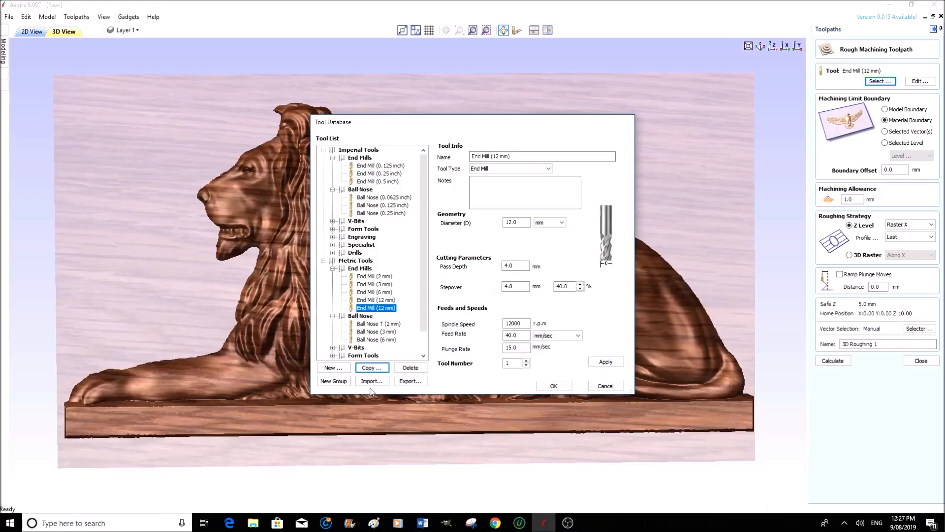
left_click(498, 156)
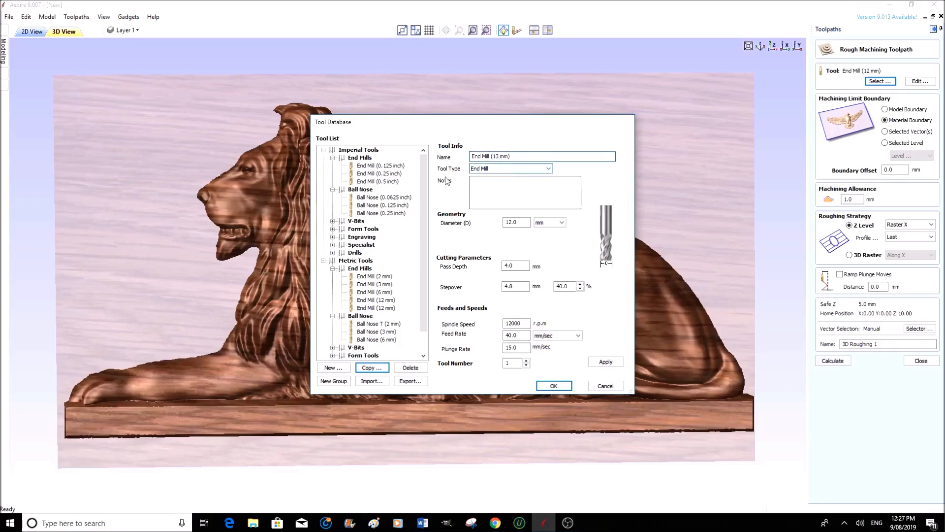
left_click(549, 169)
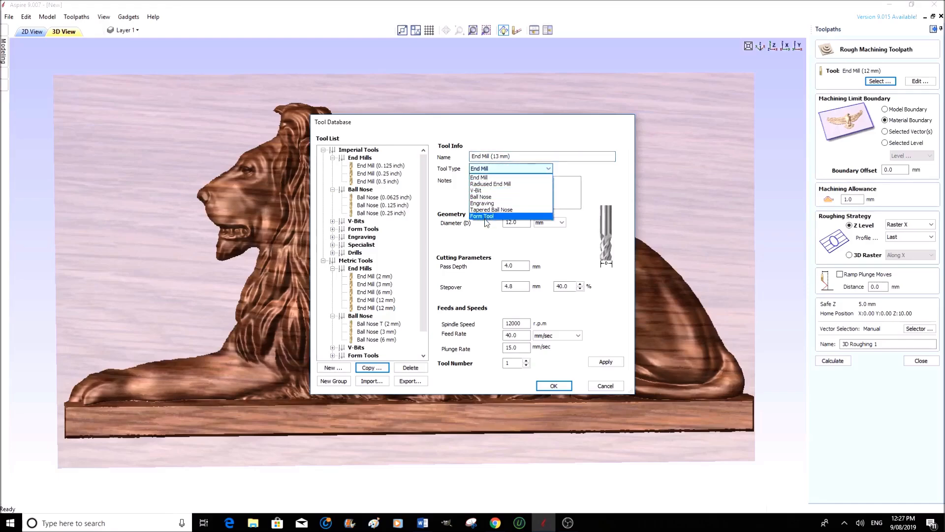
left_click(485, 177)
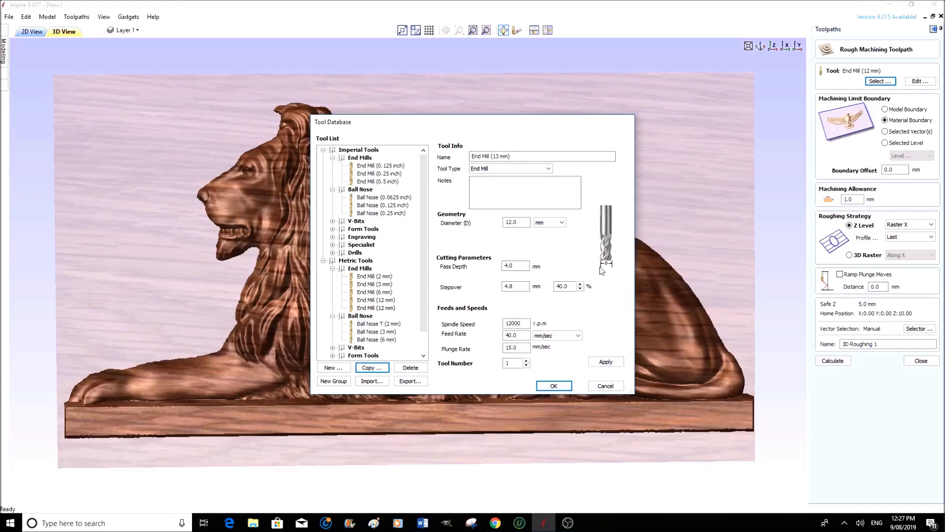
- Give the copied end mill a 13 mm diameter, 3 mm pass depth and 4 mm stepover
left_click(511, 222)
left_click(508, 266)
left_click_drag(508, 266, 505, 265)
double_click(512, 286)
type("4.0")
- Set the 13 mm end mill to 15000 rpm, 50 mm/sec feed and 25 mm/sec plunge, and use it for the roughing toolpath
left_click_drag(512, 323, 509, 323)
left_click_drag(510, 335, 502, 335)
type("5")
left_click_drag(509, 347, 503, 348)
type("2")
left_click(611, 363)
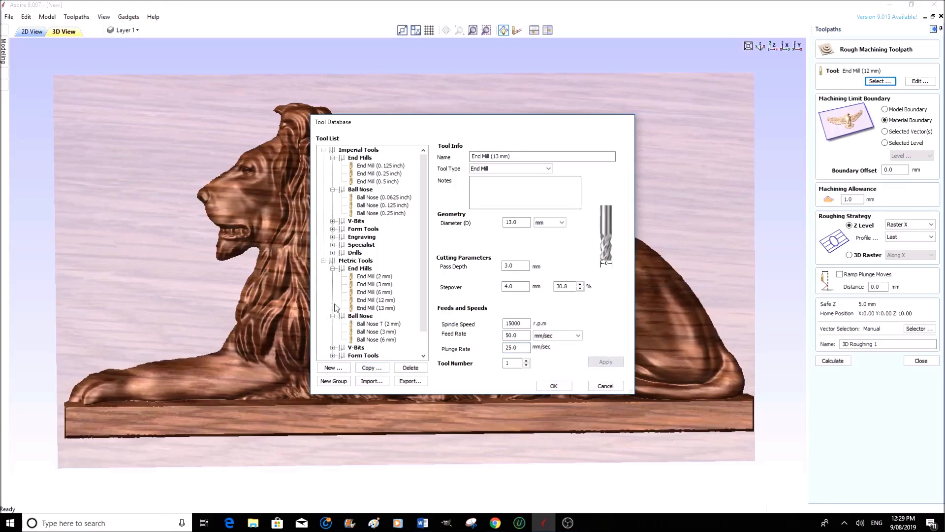
left_click(555, 386)
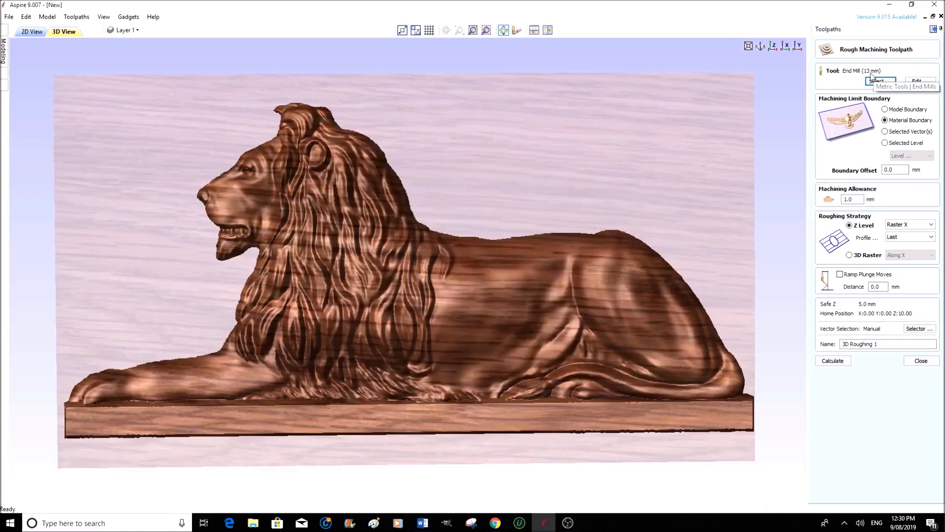
left_click(920, 81)
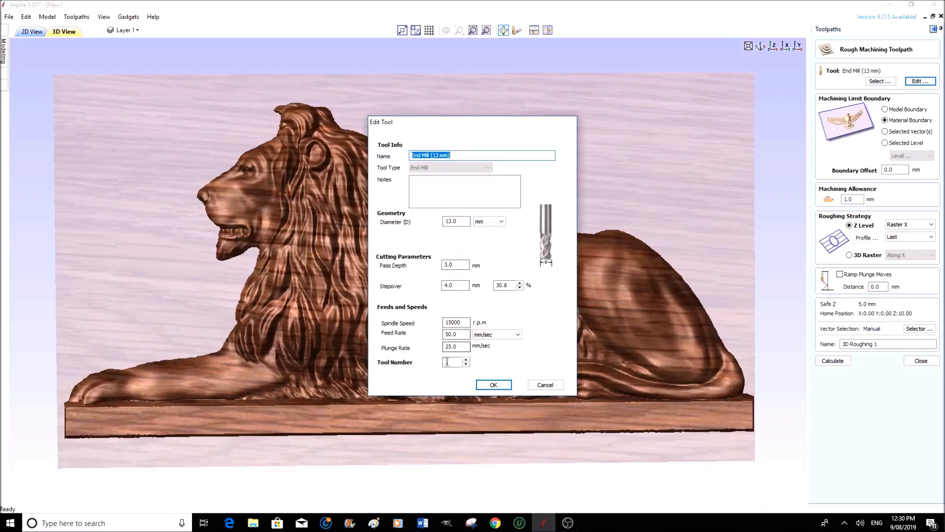
left_click(495, 384)
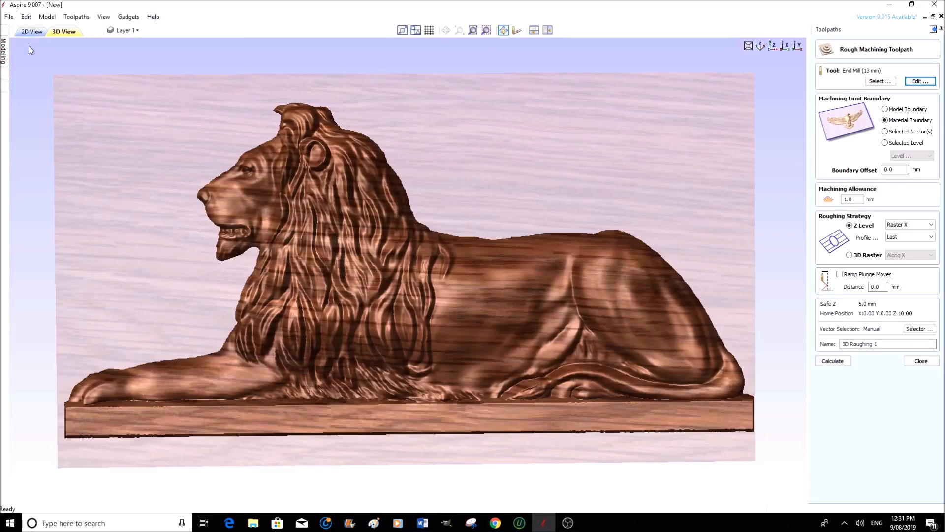
- Draw a rectangle vector about 368 × 208 mm around the outside of the material in the 2D view and select it
left_click(30, 32)
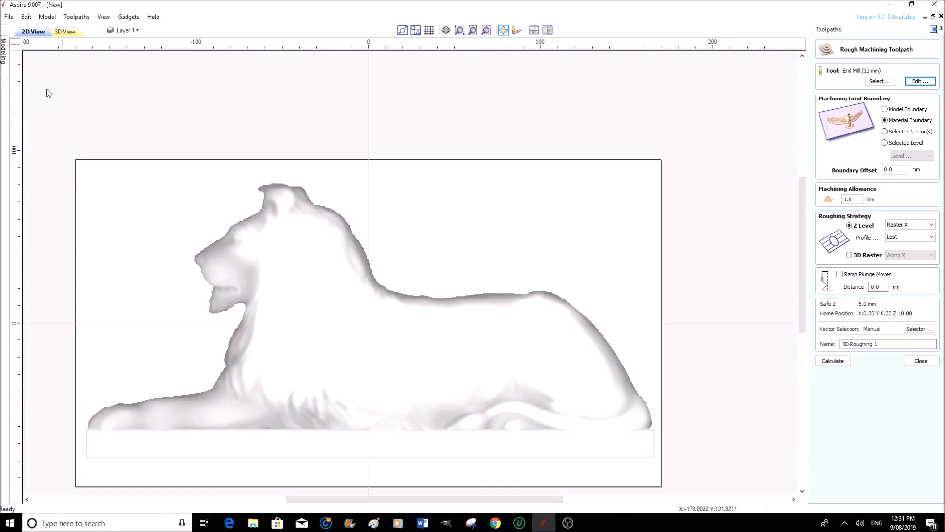
left_click(934, 29)
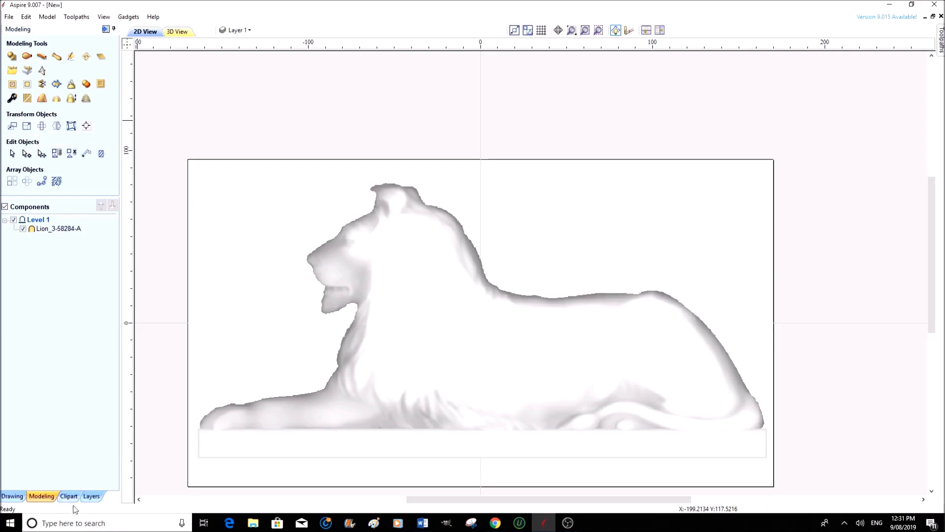
left_click(13, 496)
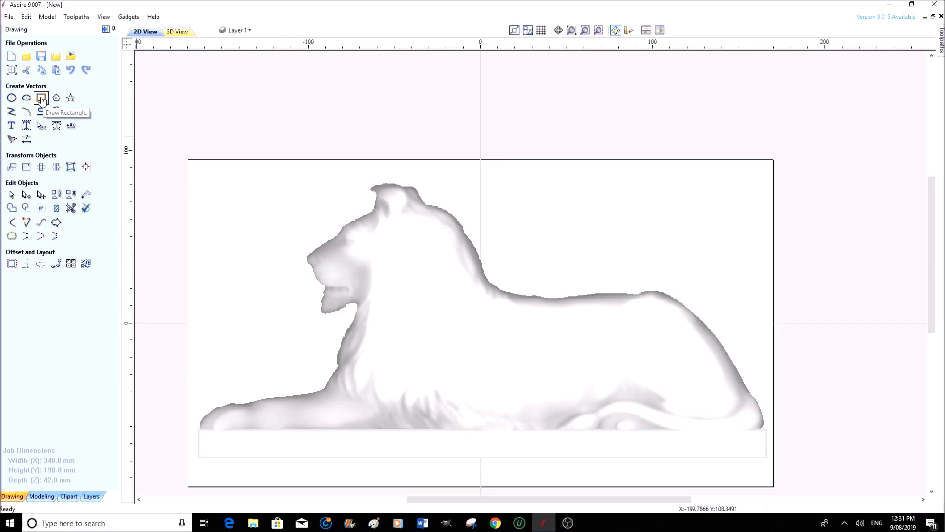
left_click(42, 99)
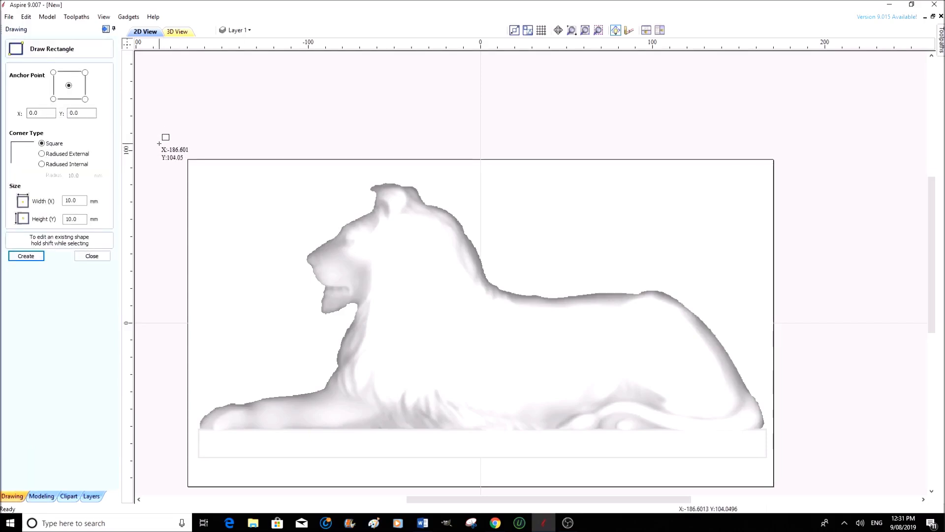
left_click_drag(160, 143, 793, 500)
left_click_drag(934, 309, 935, 327)
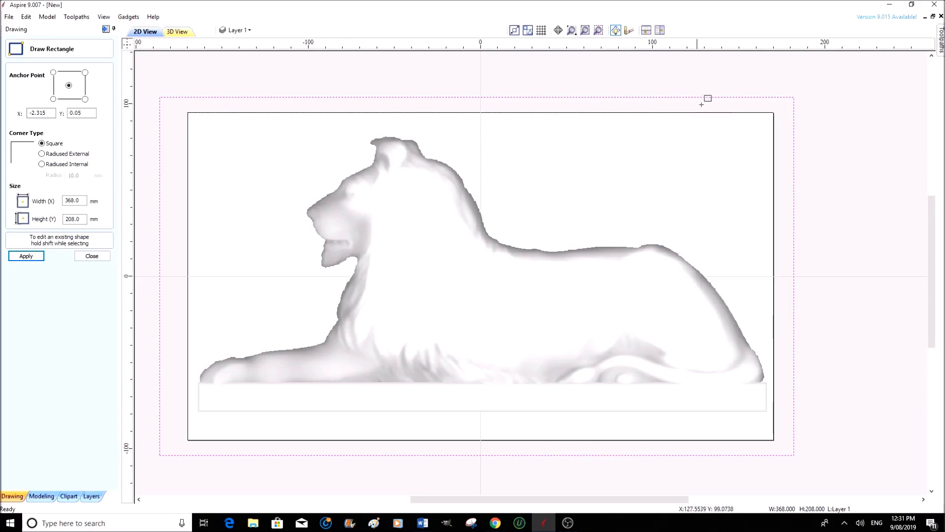
left_click(27, 255)
left_click(29, 259)
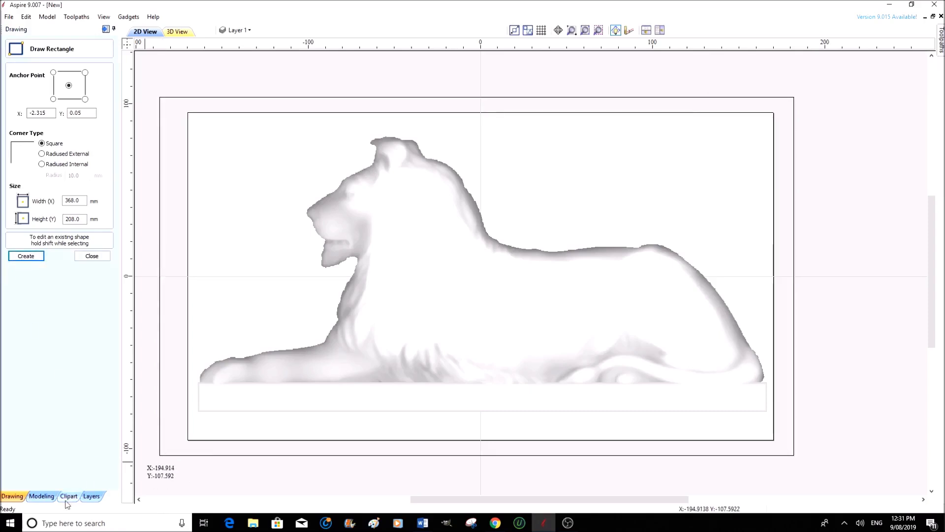
left_click(42, 496)
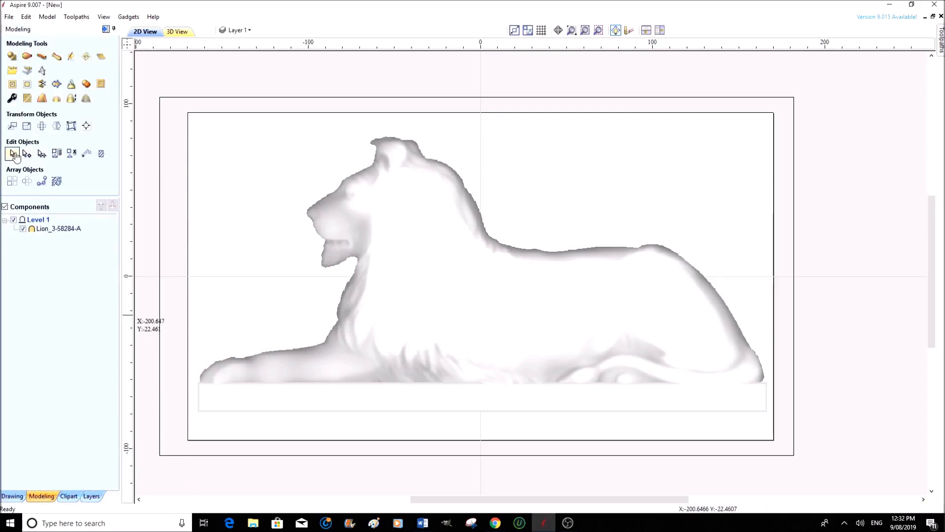
left_click(161, 454)
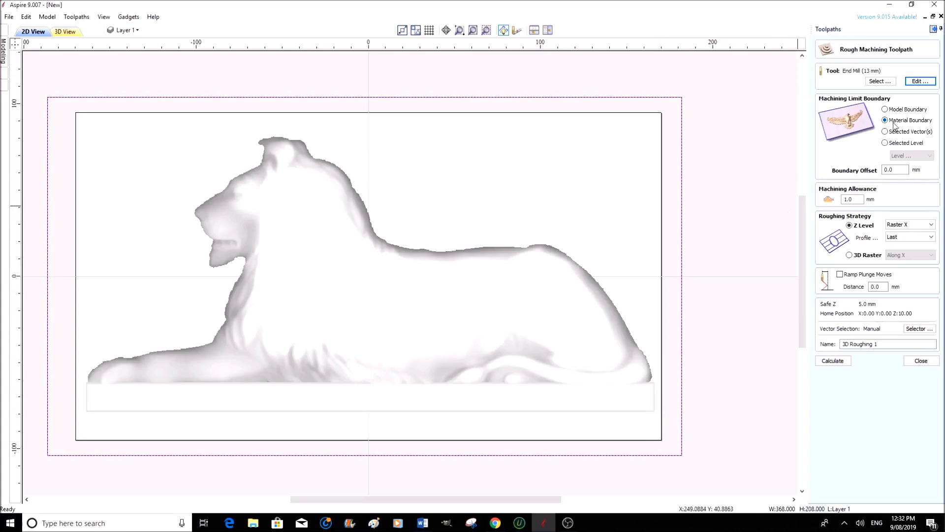
- Calculate and preview a roughing toolpath limited to the model boundary, with ramp plunge moves over 5 mm
left_click(885, 110)
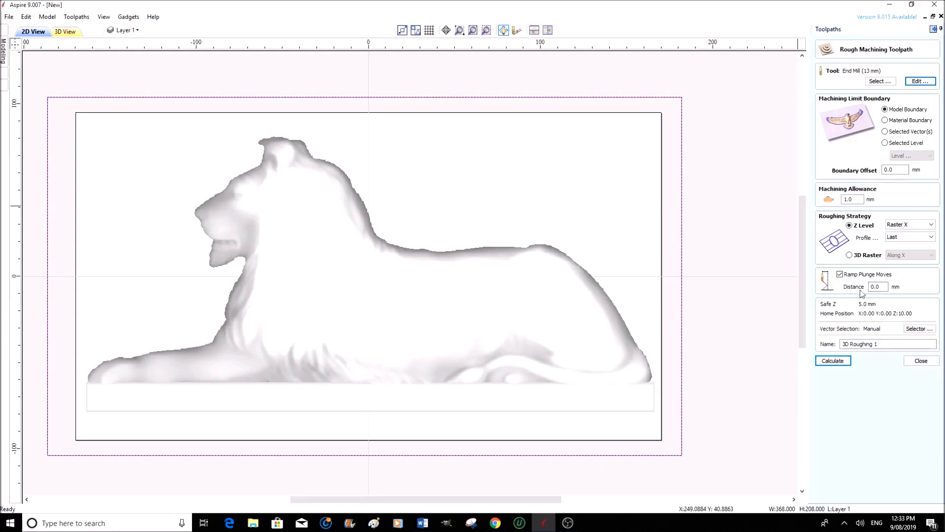
double_click(882, 286)
type("5")
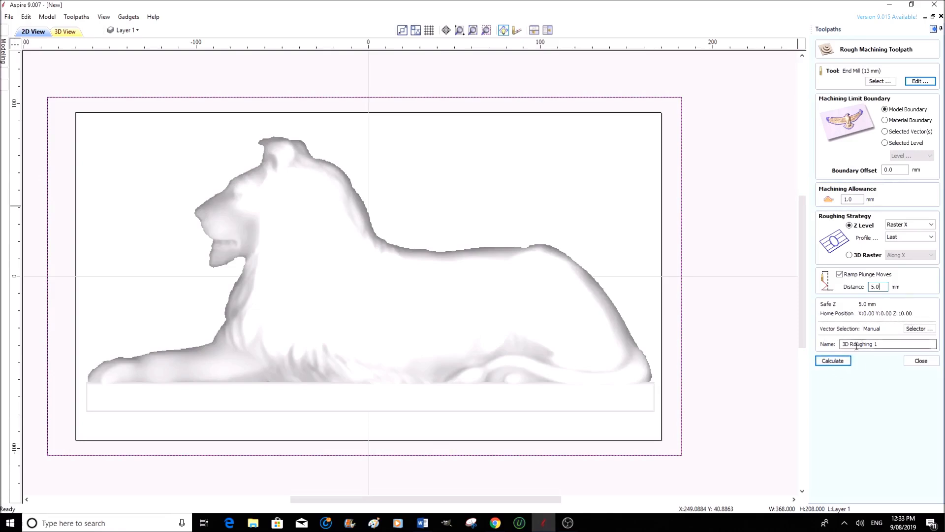
left_click(832, 361)
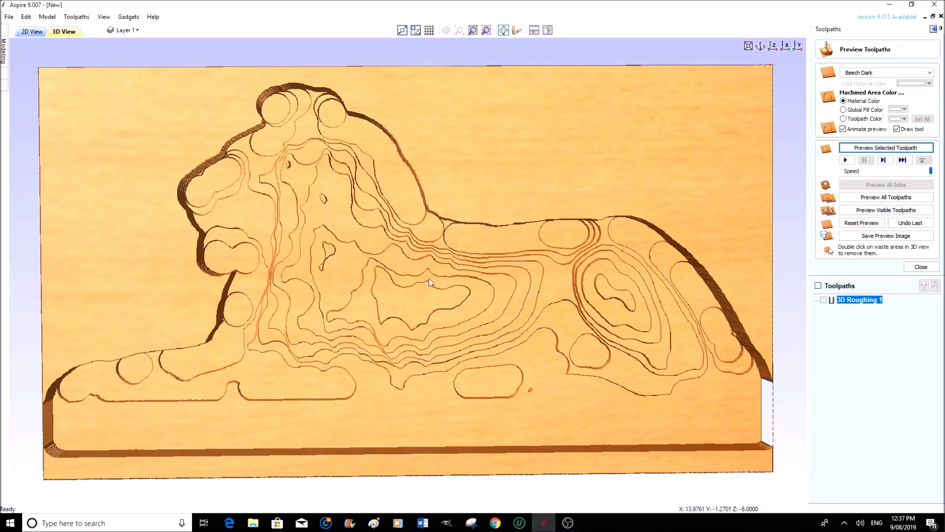
- Examine the model-boundary roughing preview from different angles and leave the preview
left_click_drag(461, 265, 209, 193)
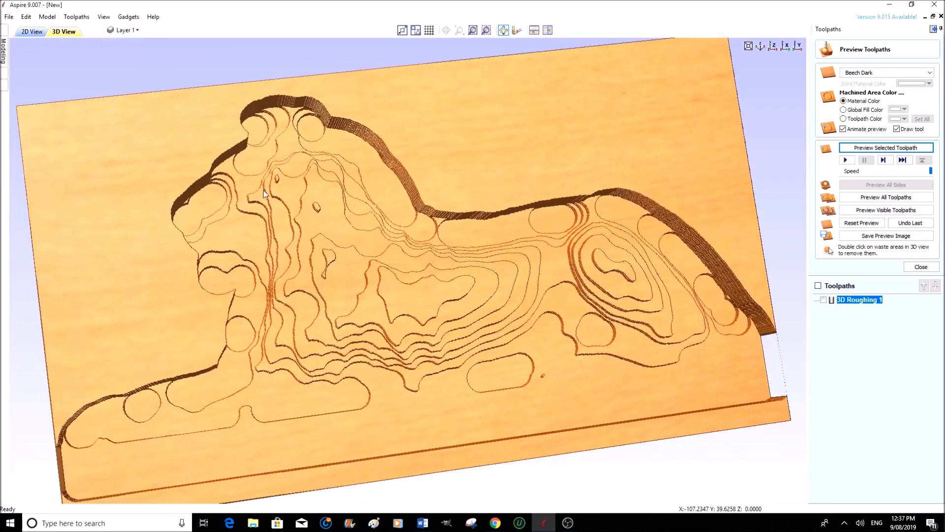
left_click_drag(580, 318, 542, 325)
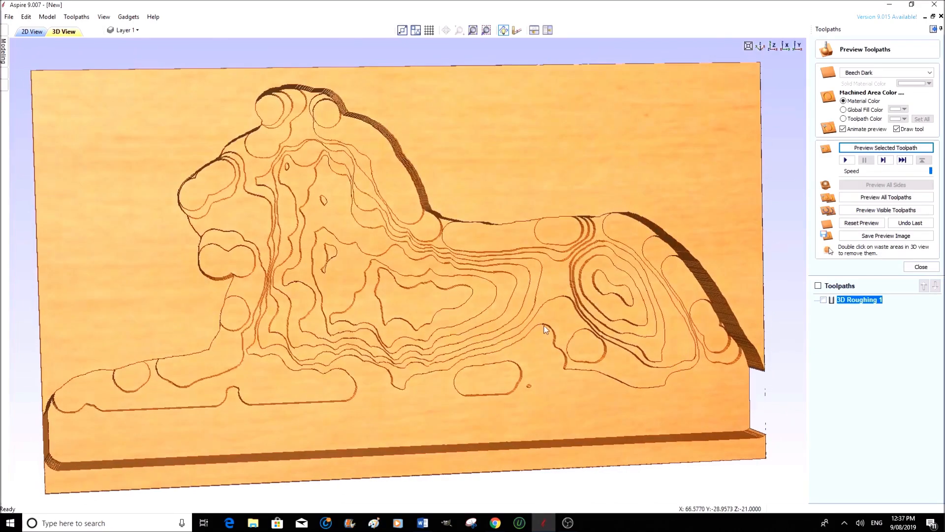
left_click(923, 268)
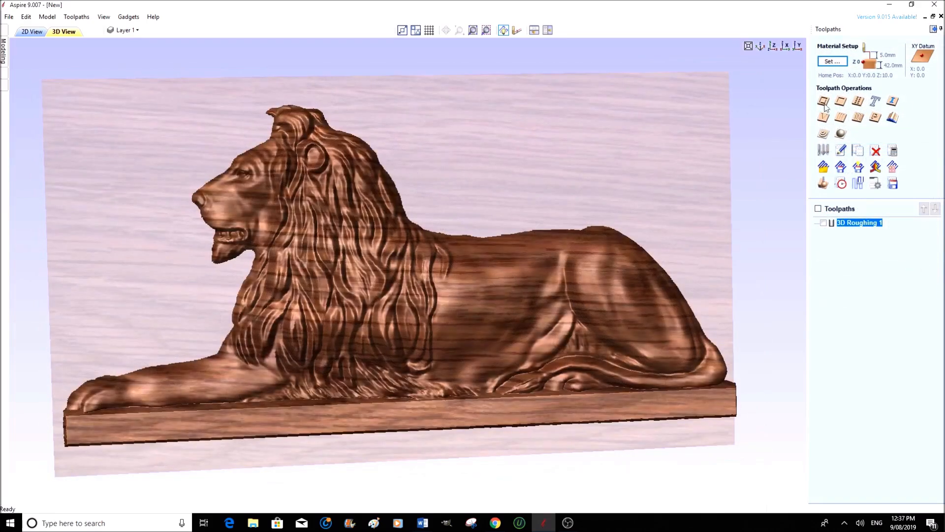
- Calculate another roughing toolpath with the 13 mm end mill, limited to the selected rectangle vector, and preview its cut
left_click(825, 134)
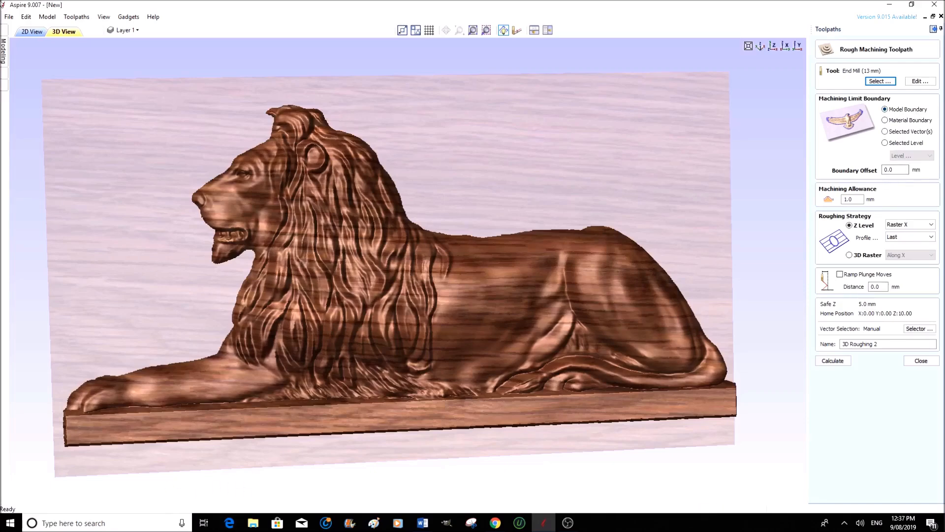
left_click(31, 31)
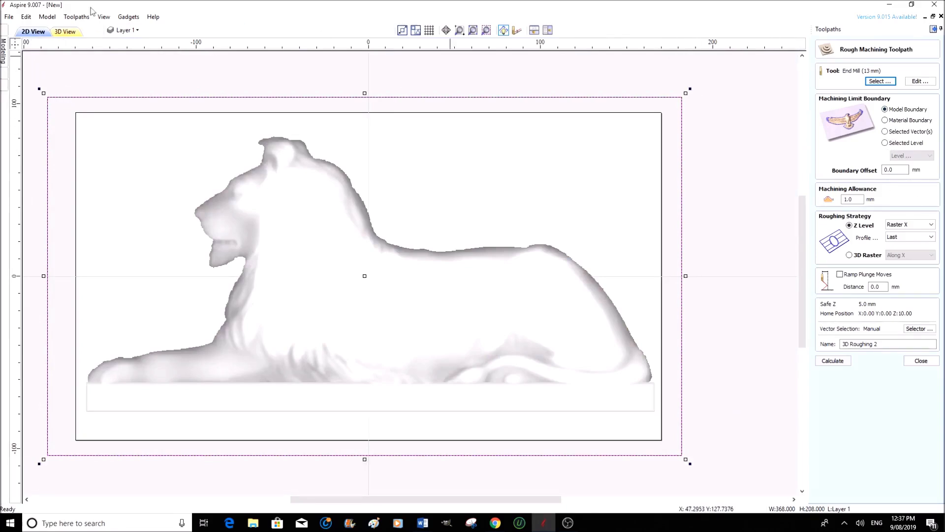
left_click(64, 32)
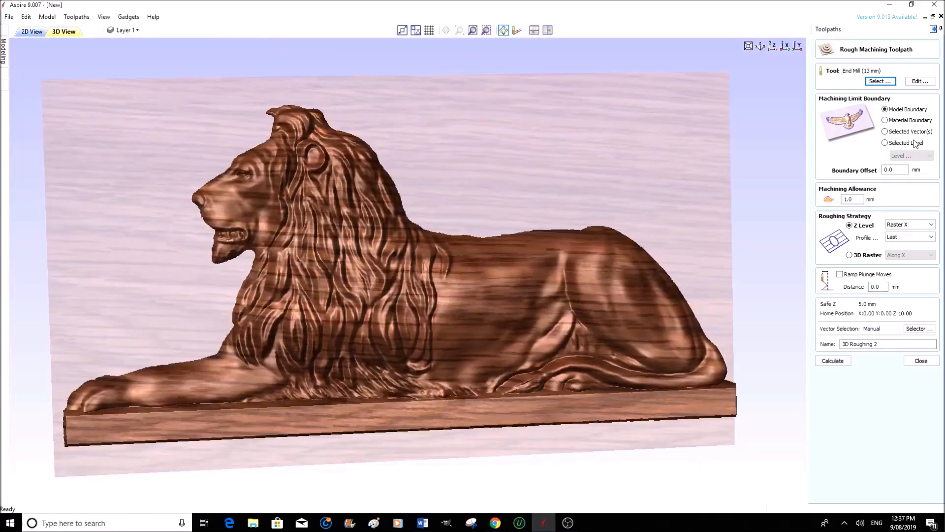
left_click(885, 132)
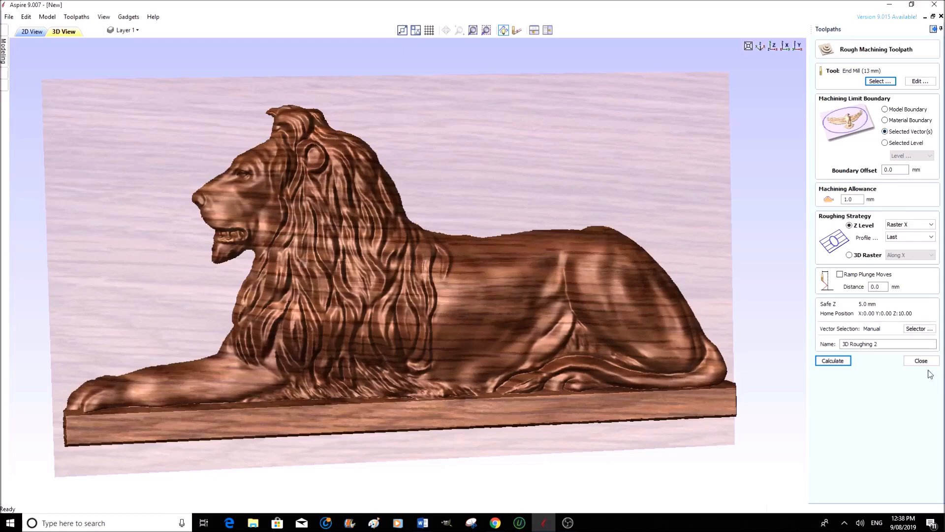
left_click(833, 361)
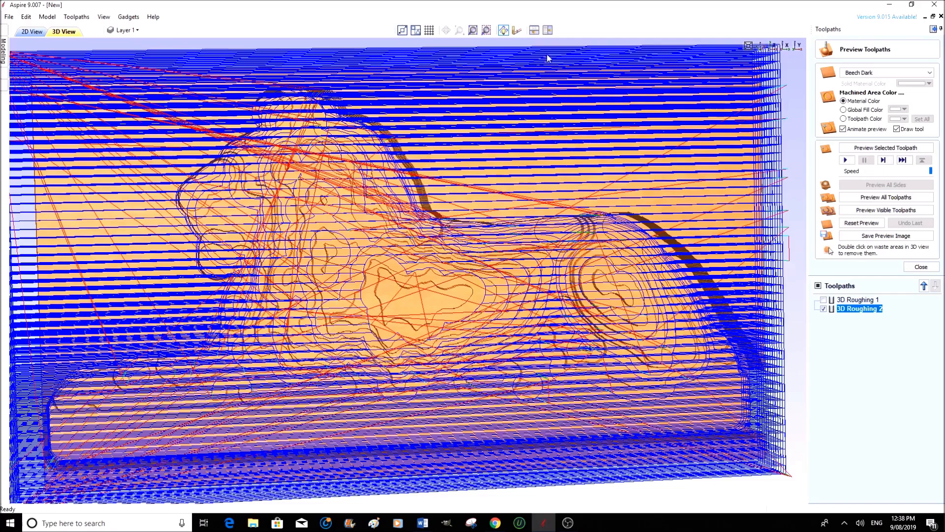
left_click(846, 160)
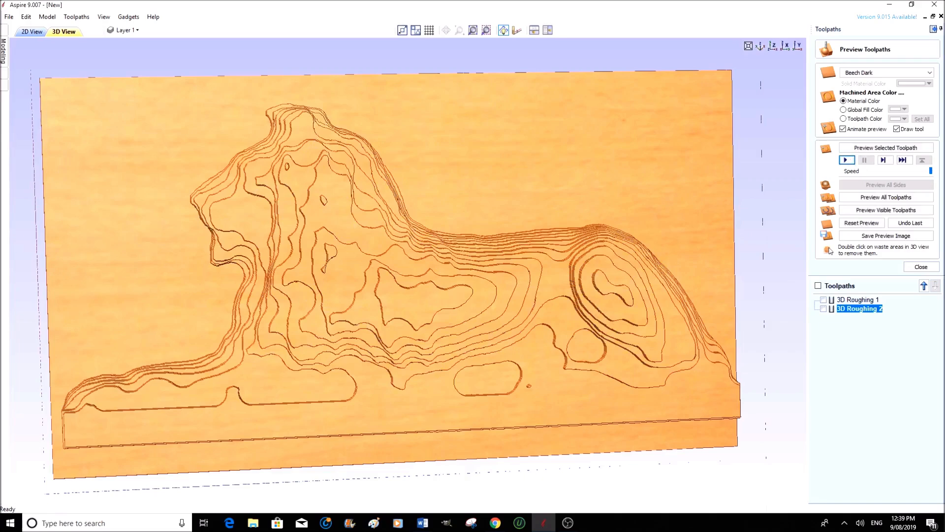
- Delete the 3D Roughing 1 toolpath that was limited to the model boundary
left_click(858, 300)
right_click(858, 302)
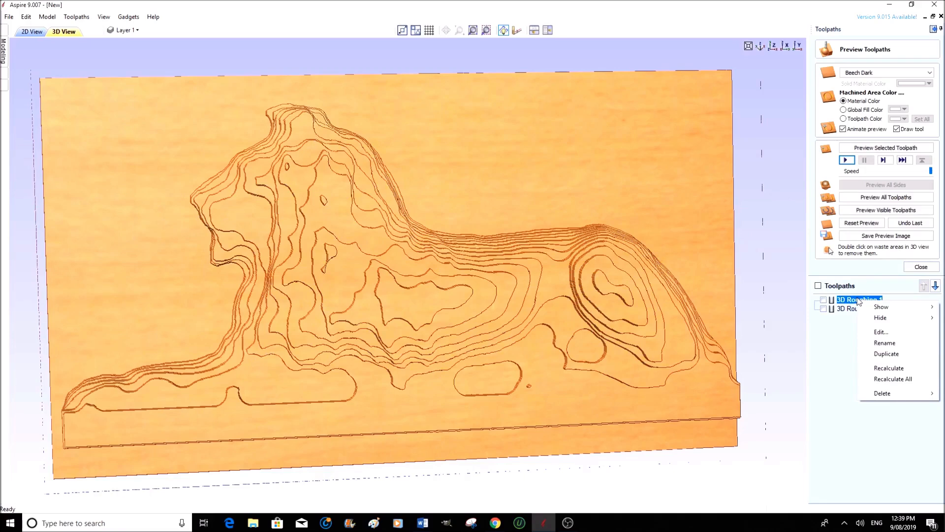
mouse_move(883, 396)
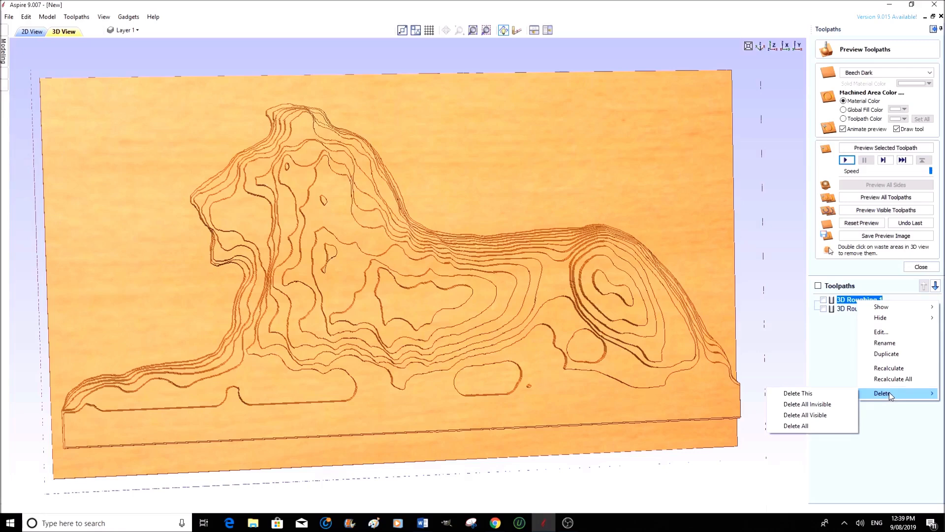
left_click(813, 393)
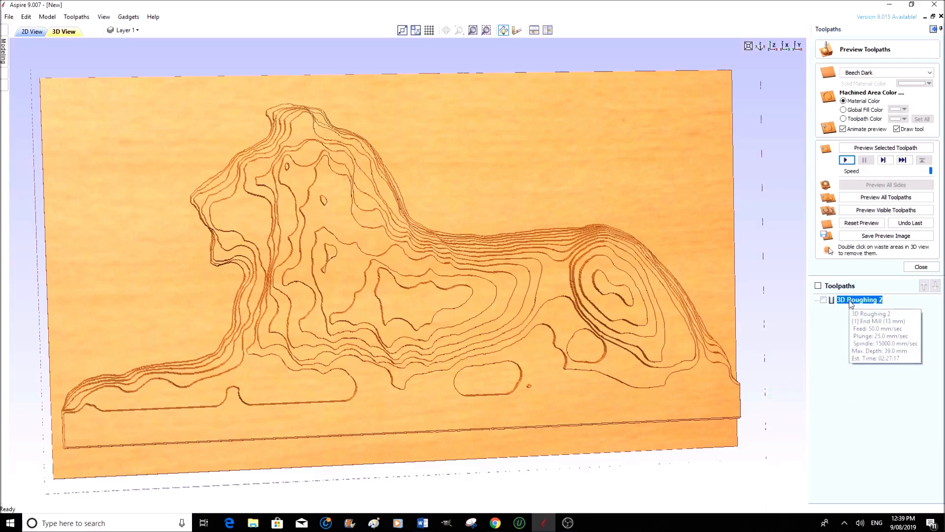
- Recalculate the 3D Roughing 2 toolpath with its existing settings and set the preview material to Oak Dark
double_click(854, 300)
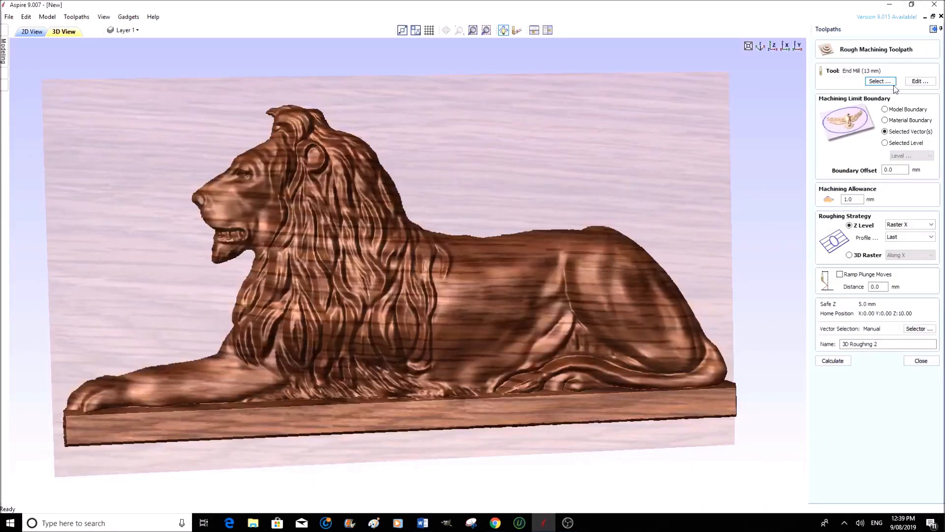
left_click(840, 362)
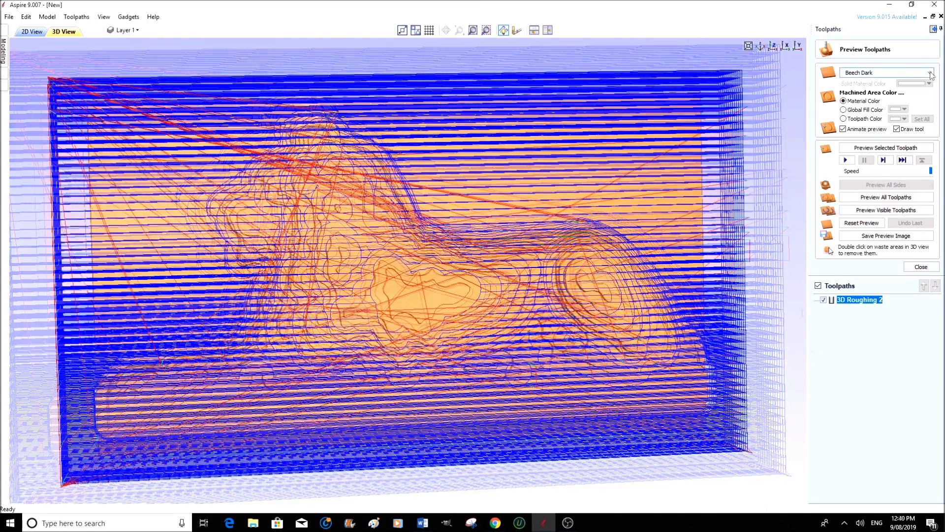
left_click(930, 73)
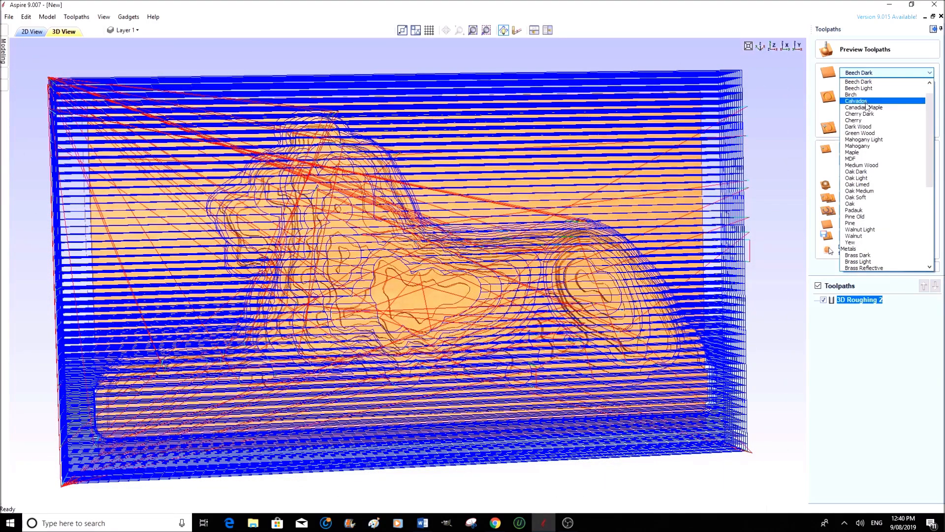
left_click(867, 171)
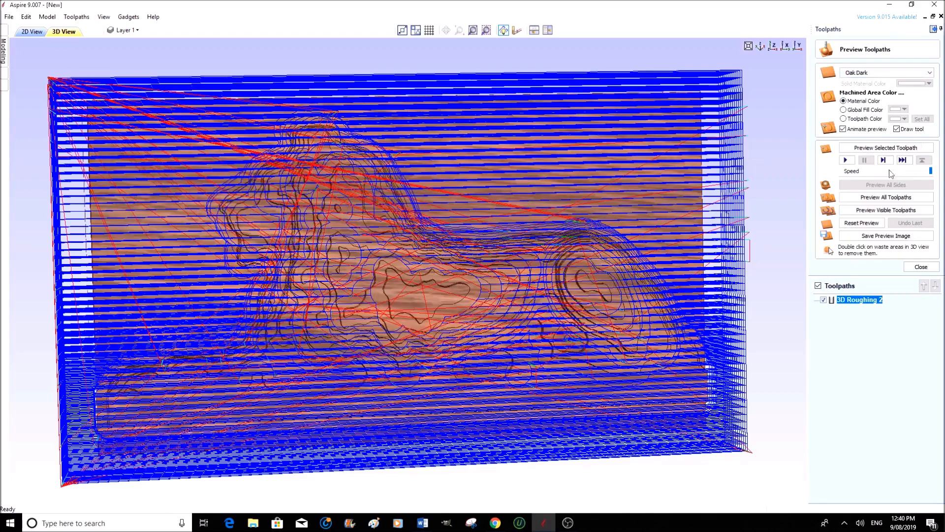
- Hide the 3D Roughing 2 toolpath lines, view the roughed block from another angle and leave the preview
left_click(823, 299)
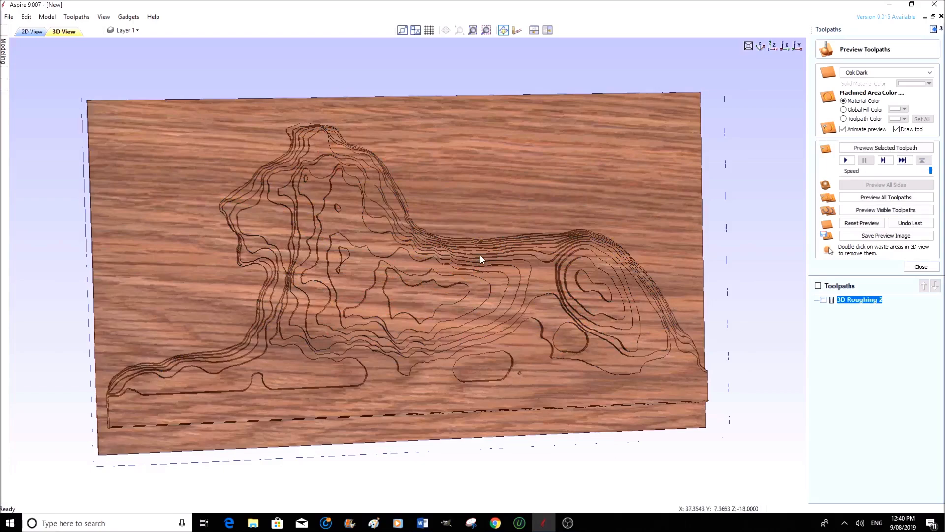
left_click_drag(445, 268, 362, 258)
left_click_drag(707, 214, 702, 185)
left_click(923, 268)
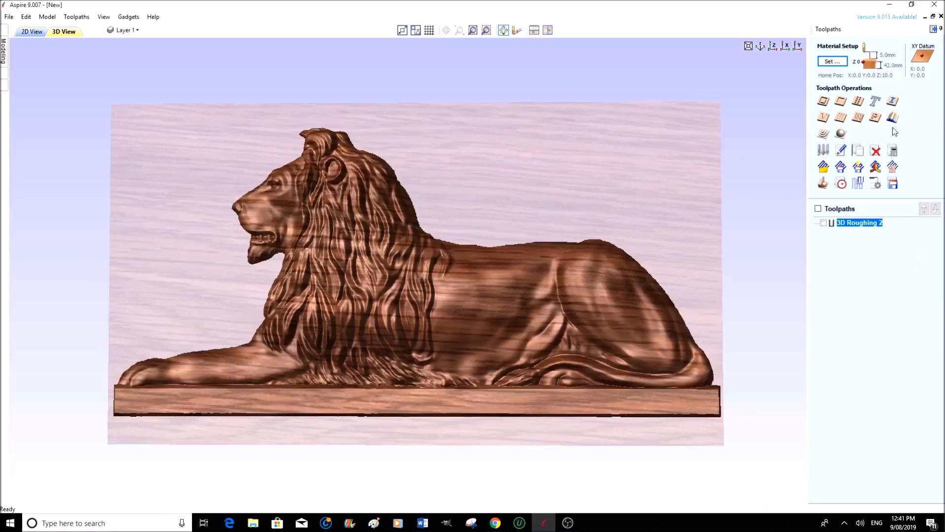
- Start a 3D finish toolpath and copy the Ball Nose T (2 mm) tool in the database as a Tapered Ball Nose
left_click(840, 135)
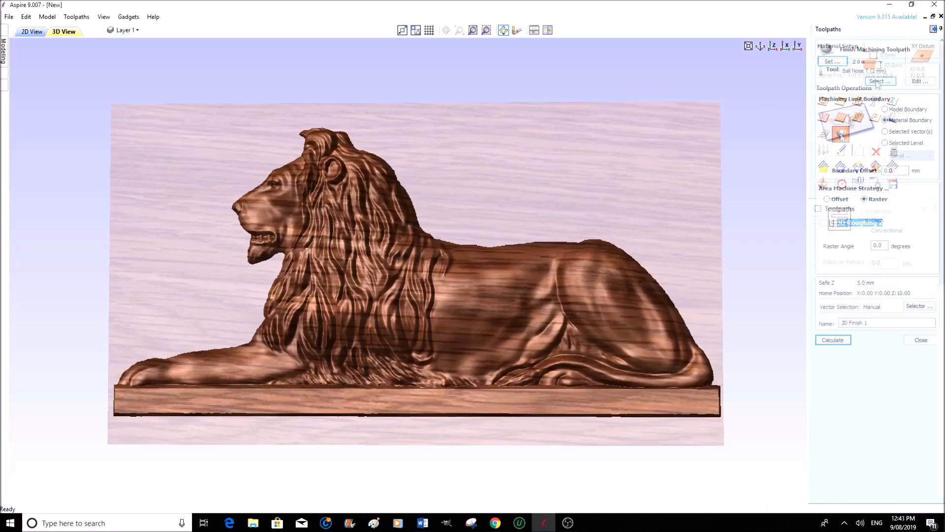
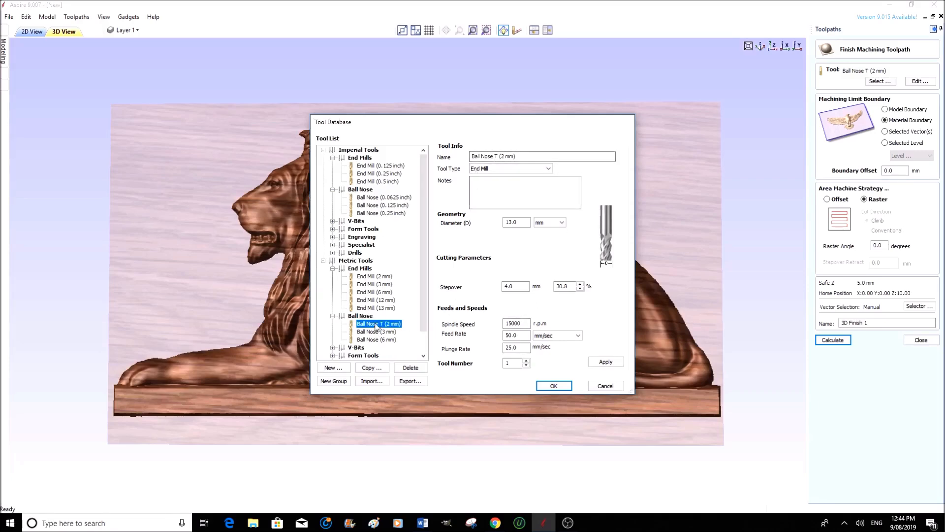
left_click(376, 367)
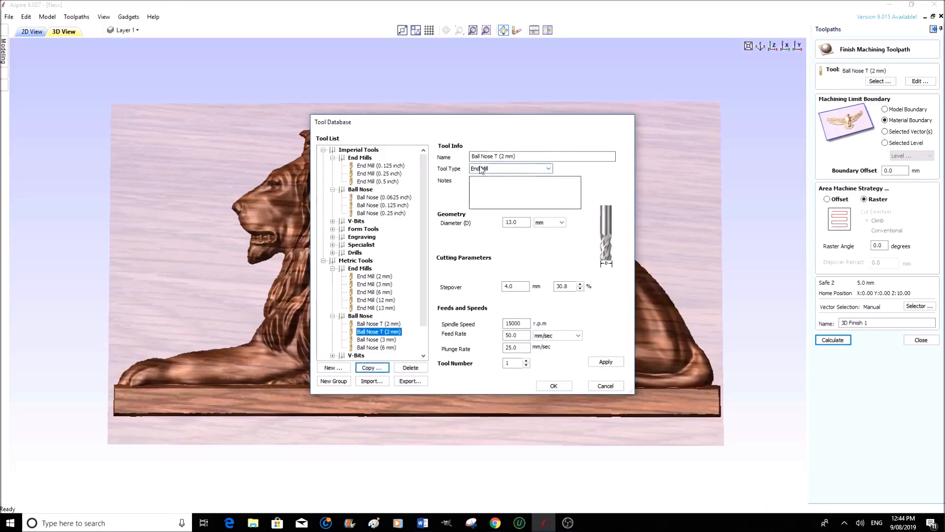
left_click(549, 169)
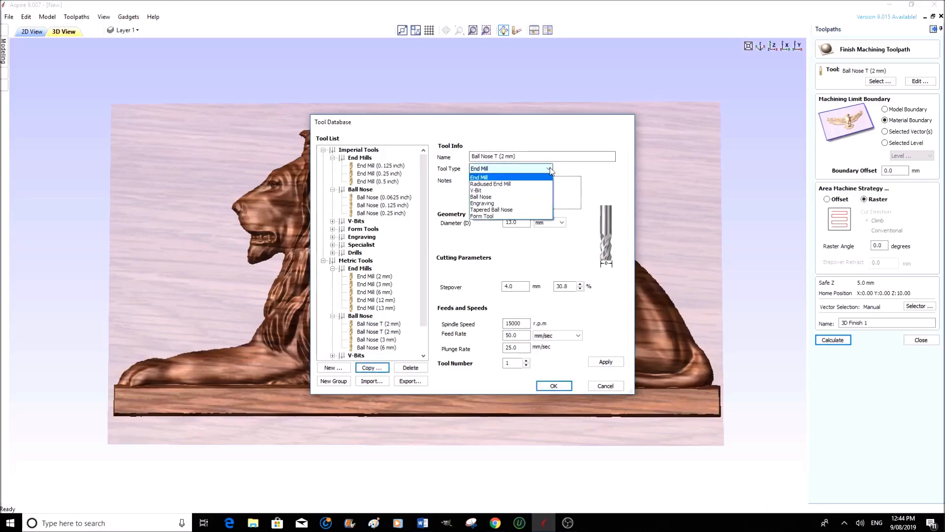
left_click(489, 211)
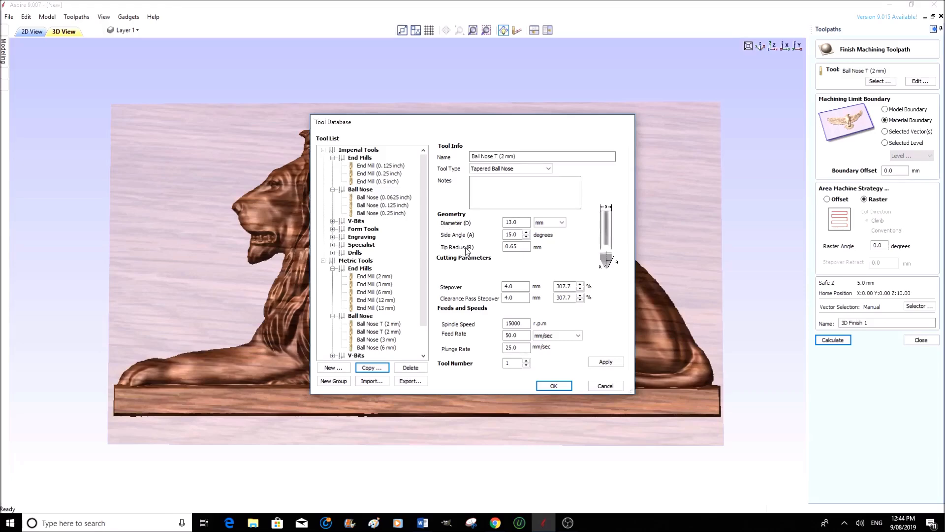
- Set the copied tool's geometry to 6 mm diameter, 1.0 mm tip radius and 2.0 degrees side angle
left_click_drag(518, 222, 504, 222)
type("6")
left_click_drag(517, 247, 512, 248)
type("1.0")
left_click(518, 235)
left_click(518, 234)
double_click(519, 234)
type("2.0")
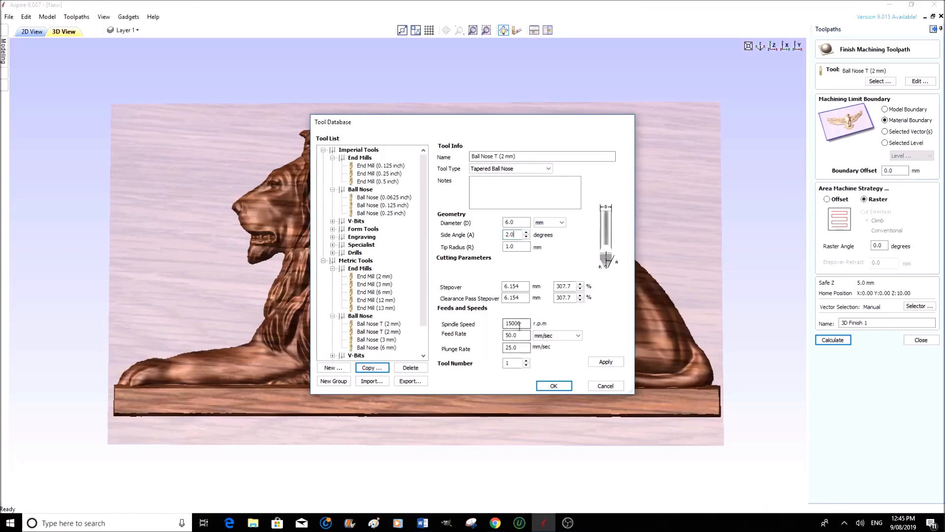
- Set the tapered tool's spindle speed to 20000 r.p.m. and both its stepover and clearance pass stepover to 0.125 mm
left_click_drag(511, 323, 502, 323)
type("20")
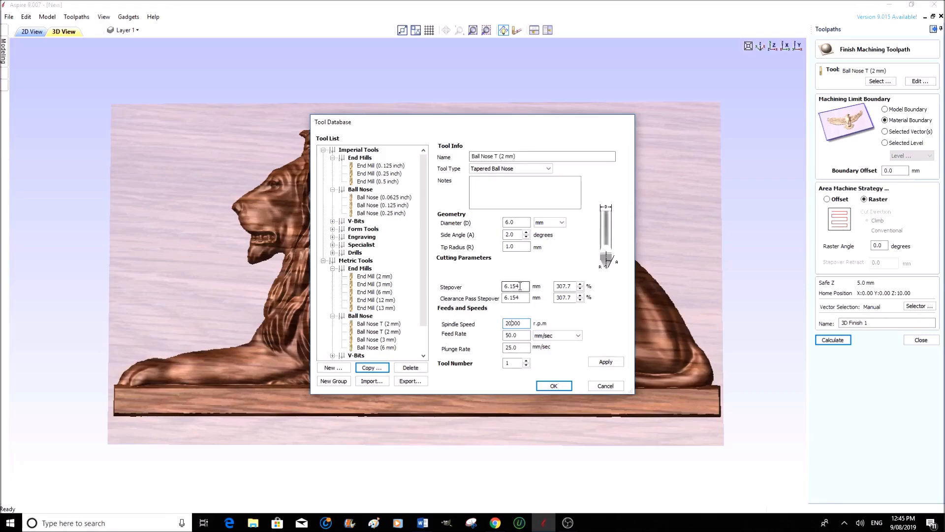
left_click_drag(520, 285, 505, 286)
type("1")
left_click_drag(519, 298, 499, 299)
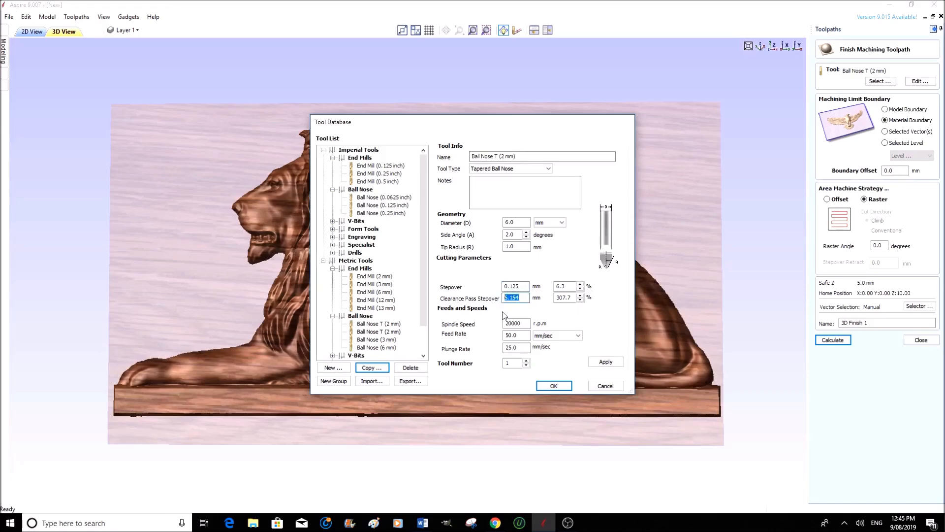
type("0.125")
- Assign tool number 2 to the tapered ball nose, apply it to the finish toolpath and check its settings
left_click_drag(509, 363, 502, 363)
type("2")
left_click(606, 361)
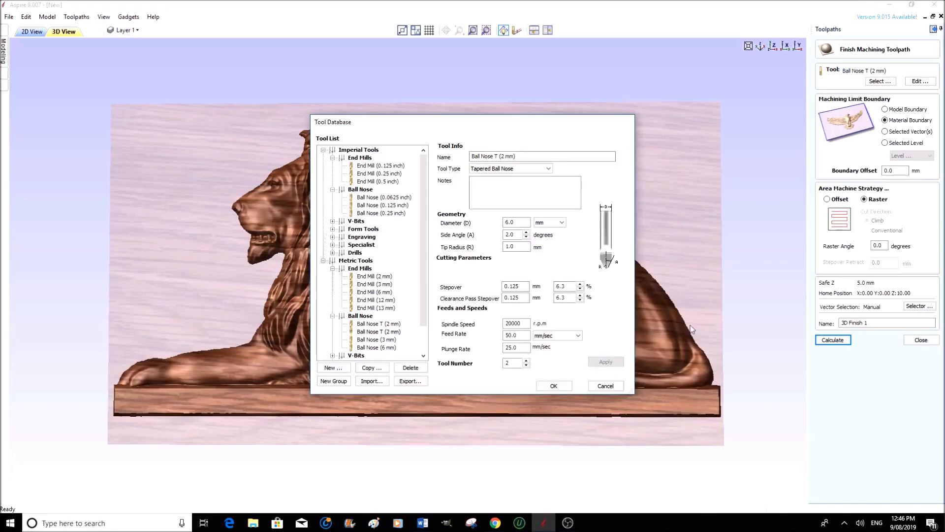
left_click(557, 387)
left_click(920, 81)
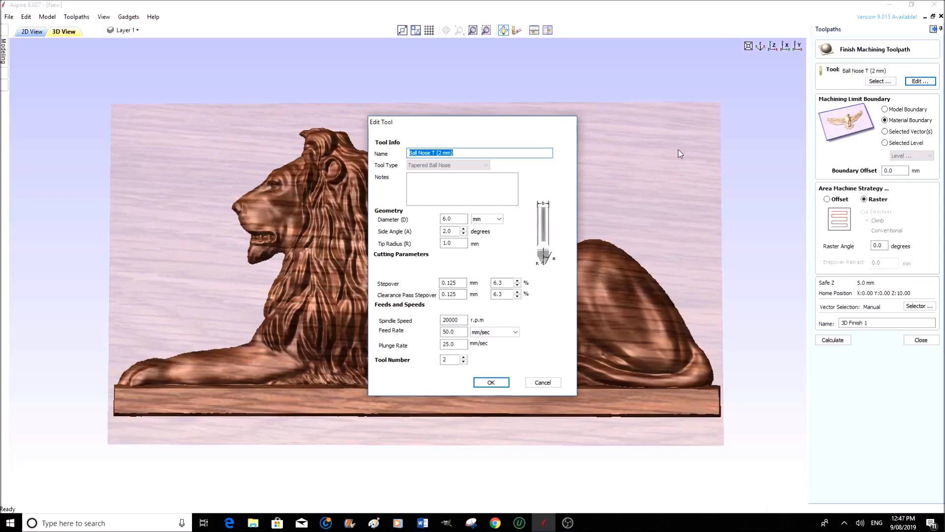
left_click(502, 383)
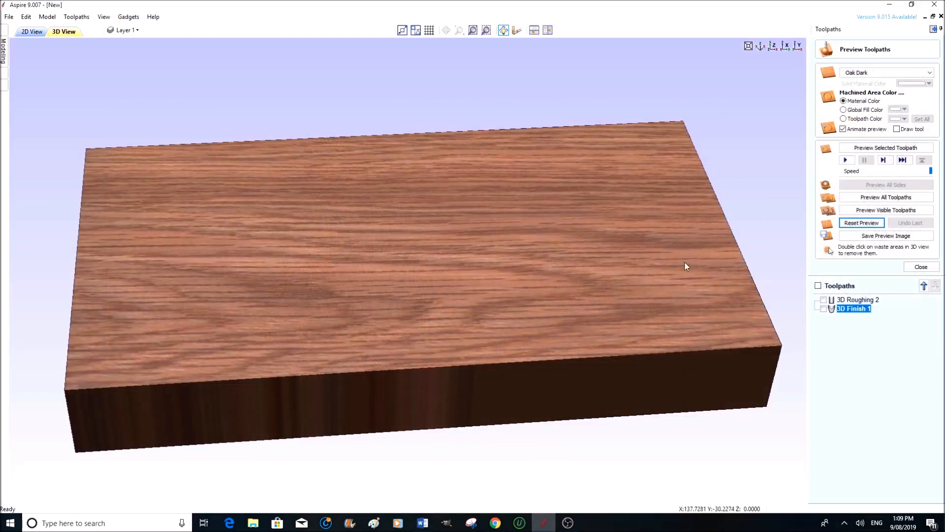
- Preview the complete 3D Finish 1 cut, view the carved lion from the front and leave the preview
left_click(846, 160)
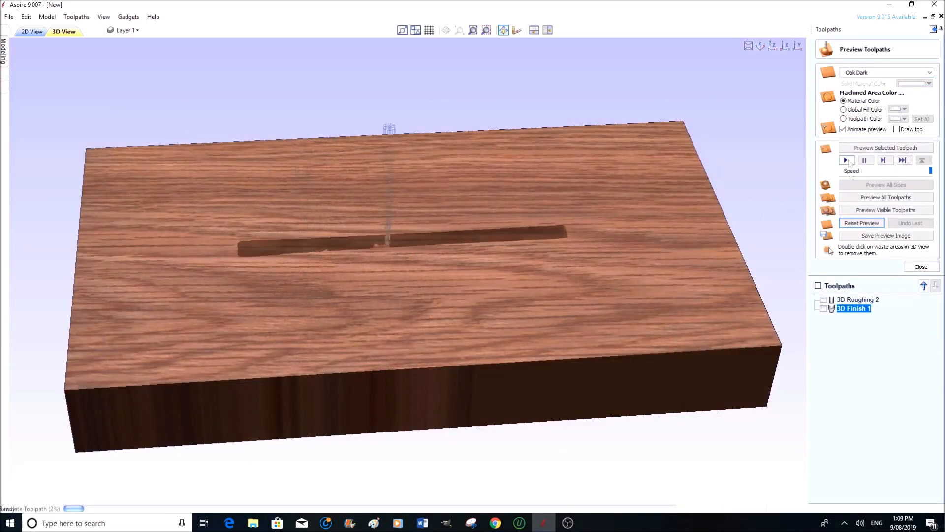
left_click(904, 160)
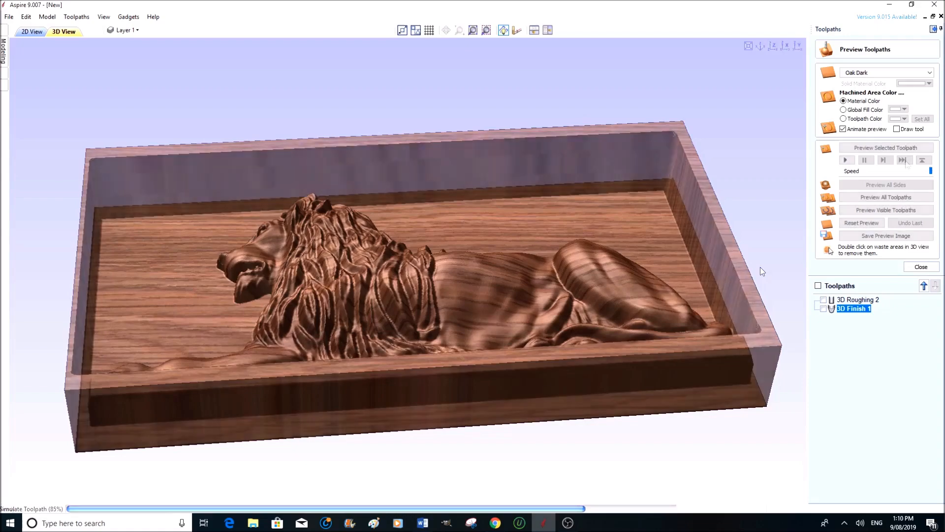
left_click_drag(483, 252, 244, 333)
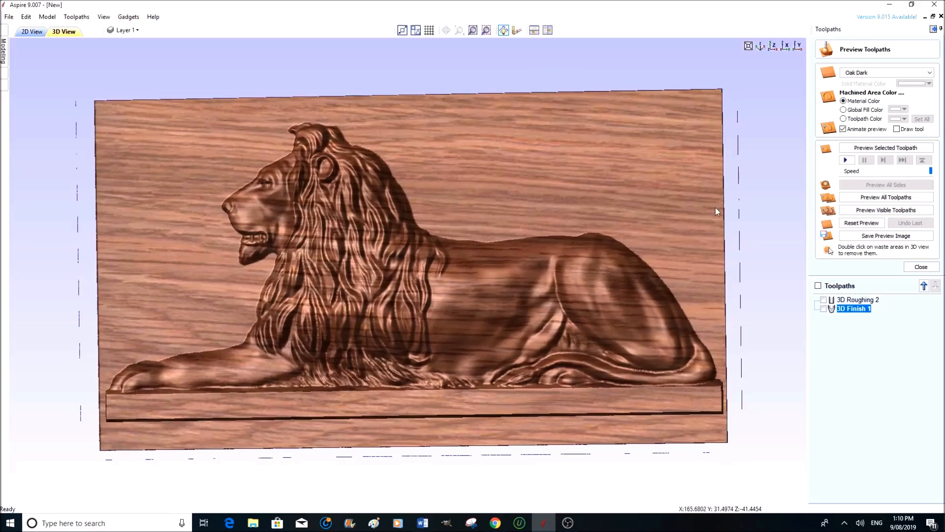
left_click(921, 267)
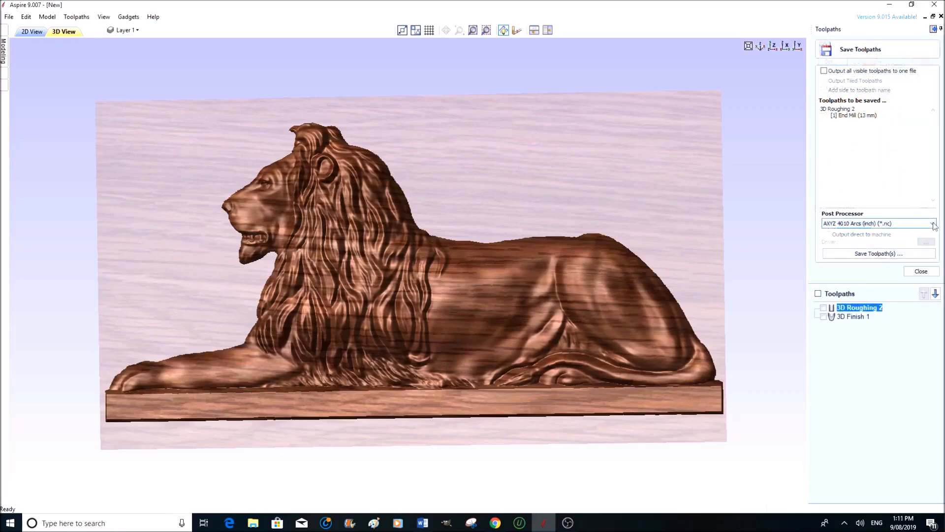
- Choose the G Code (mm) (*.tap) post processor for saving the 3D Roughing 2 toolpath
left_click(933, 223)
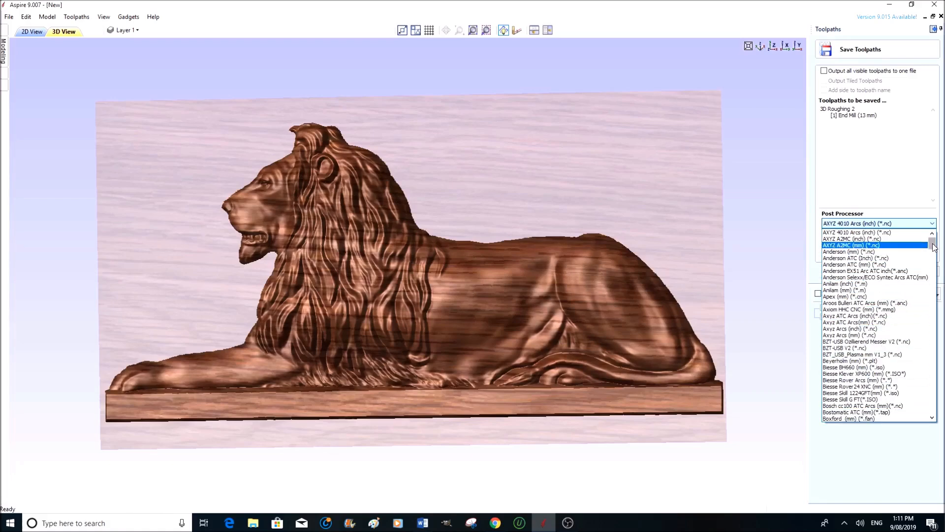
left_click_drag(934, 246, 934, 298)
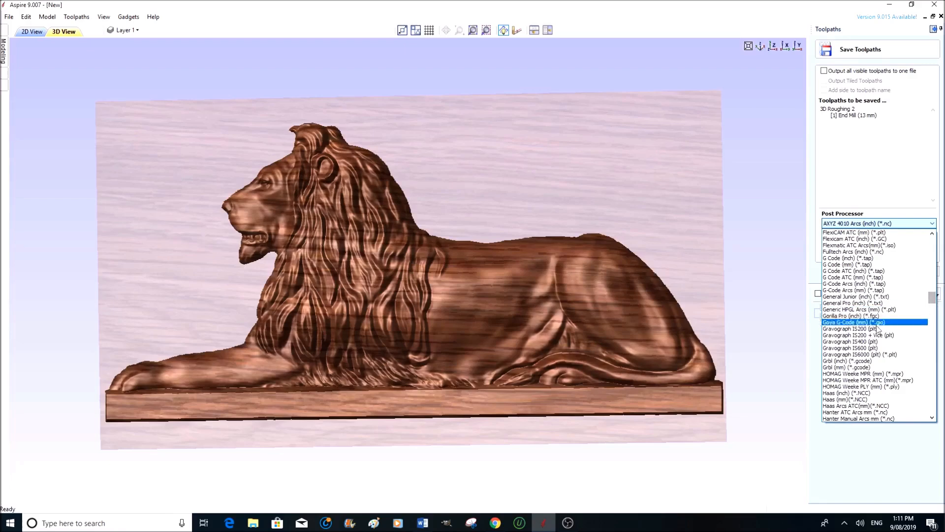
left_click(850, 266)
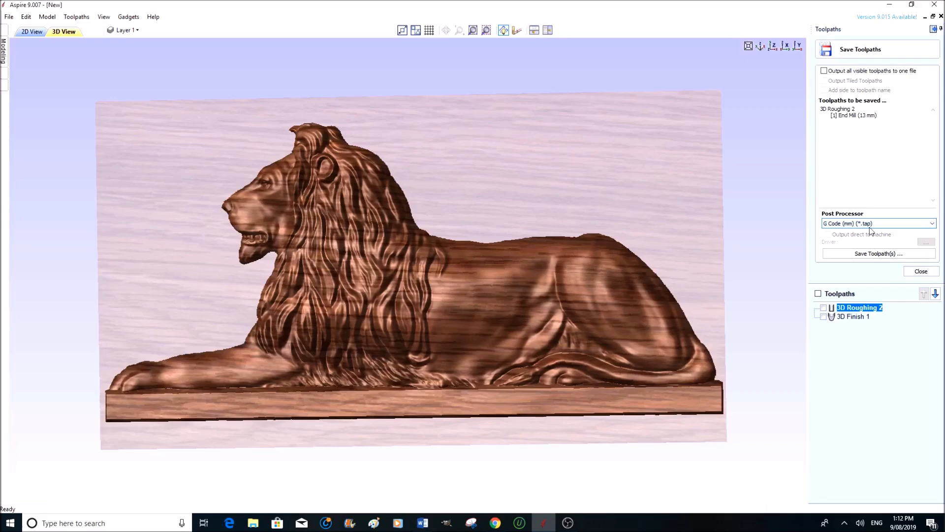
- Save the roughing toolpath as 3D Roughing 2 in the ASPIRE folder on the Desktop
left_click(879, 254)
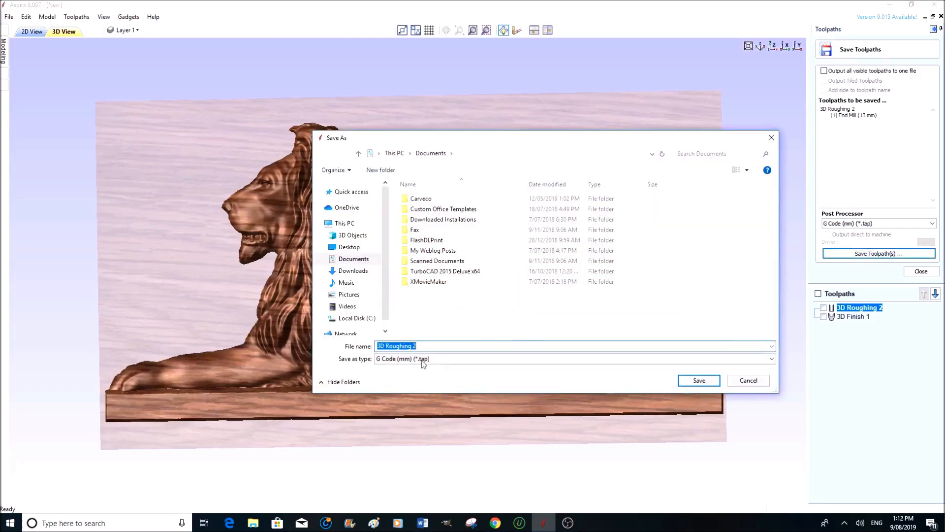
left_click(421, 346)
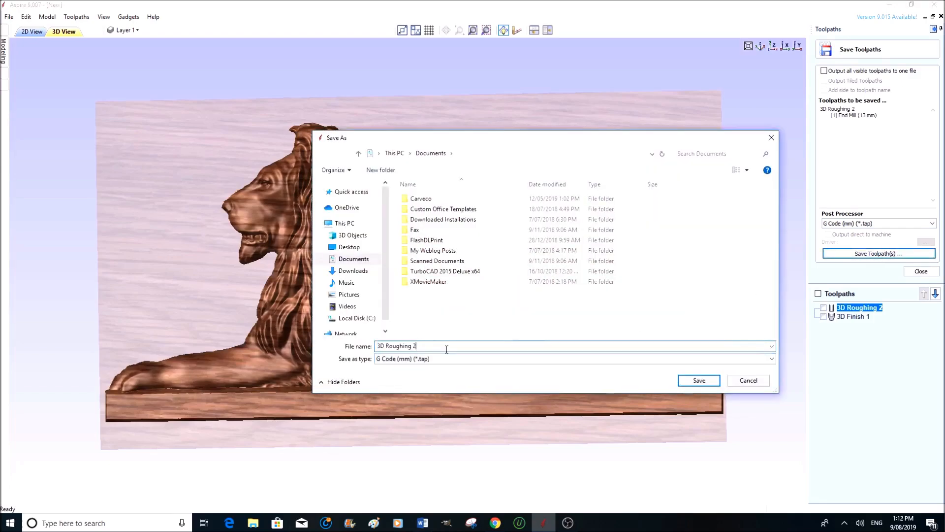
left_click(350, 248)
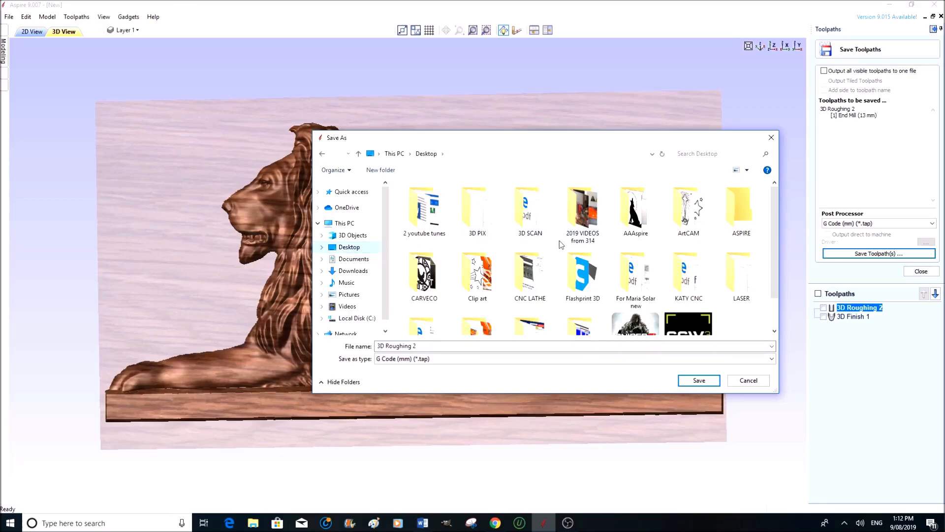
double_click(741, 209)
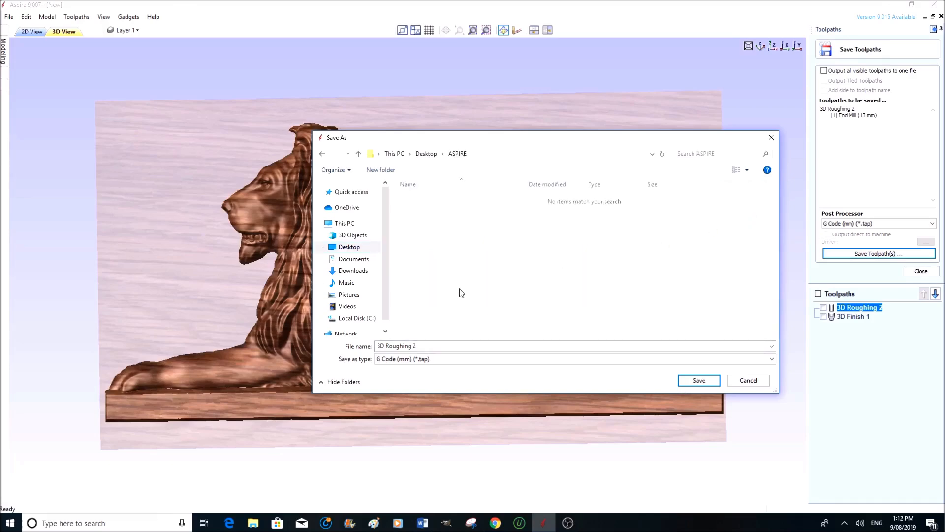
left_click(700, 380)
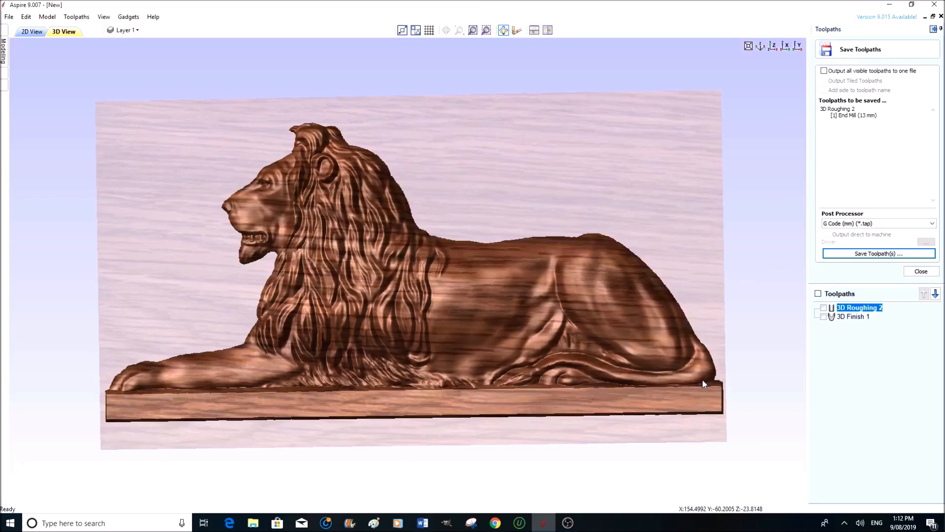
- Select the finish toolpath and save it as 3D Finish 1 in G Code (mm) format to the Desktop's ASPIRE folder
double_click(852, 317)
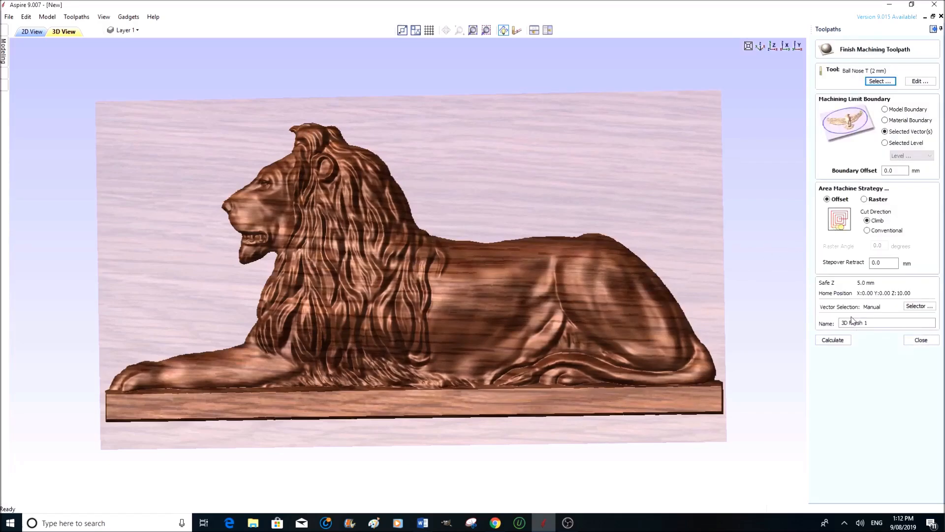
left_click(920, 340)
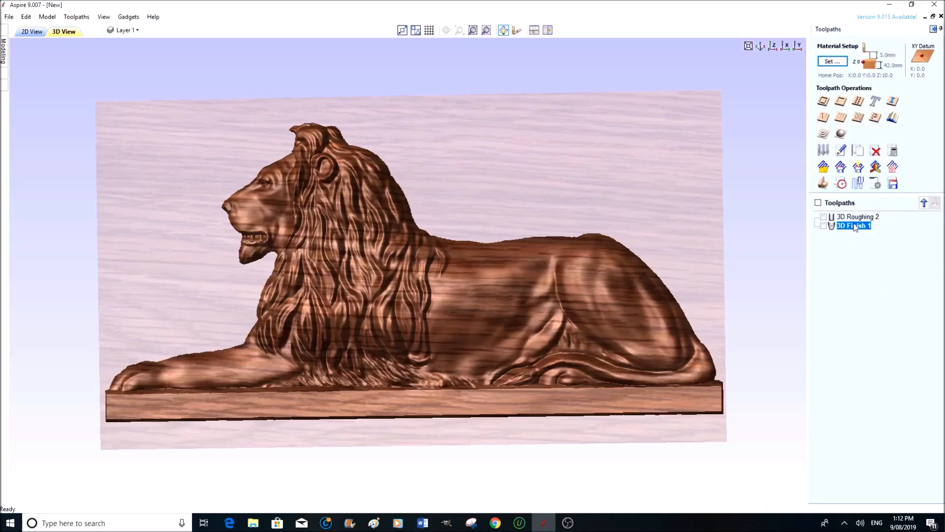
left_click(892, 183)
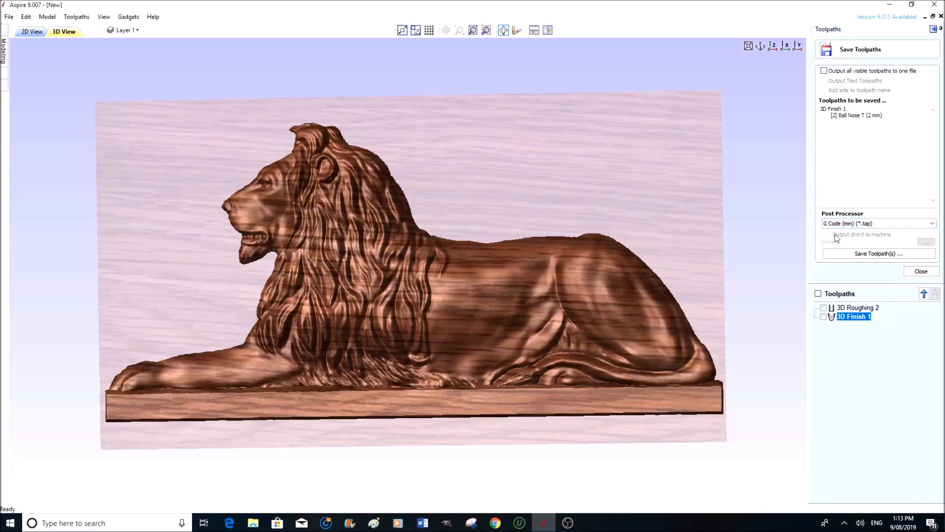
left_click(903, 253)
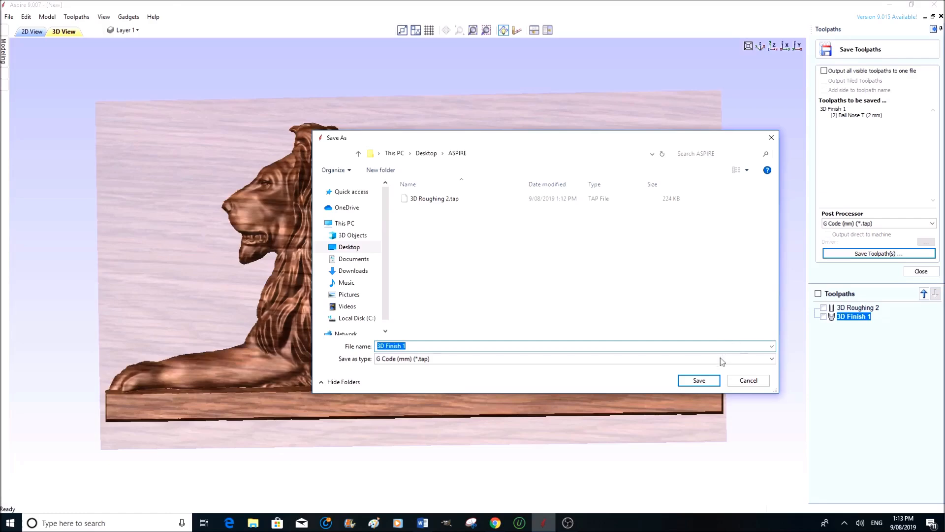
left_click(700, 380)
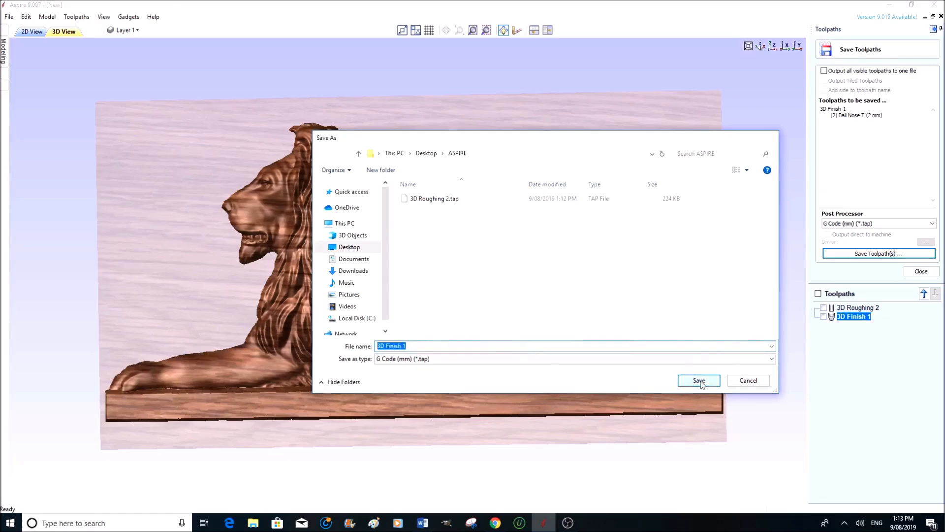